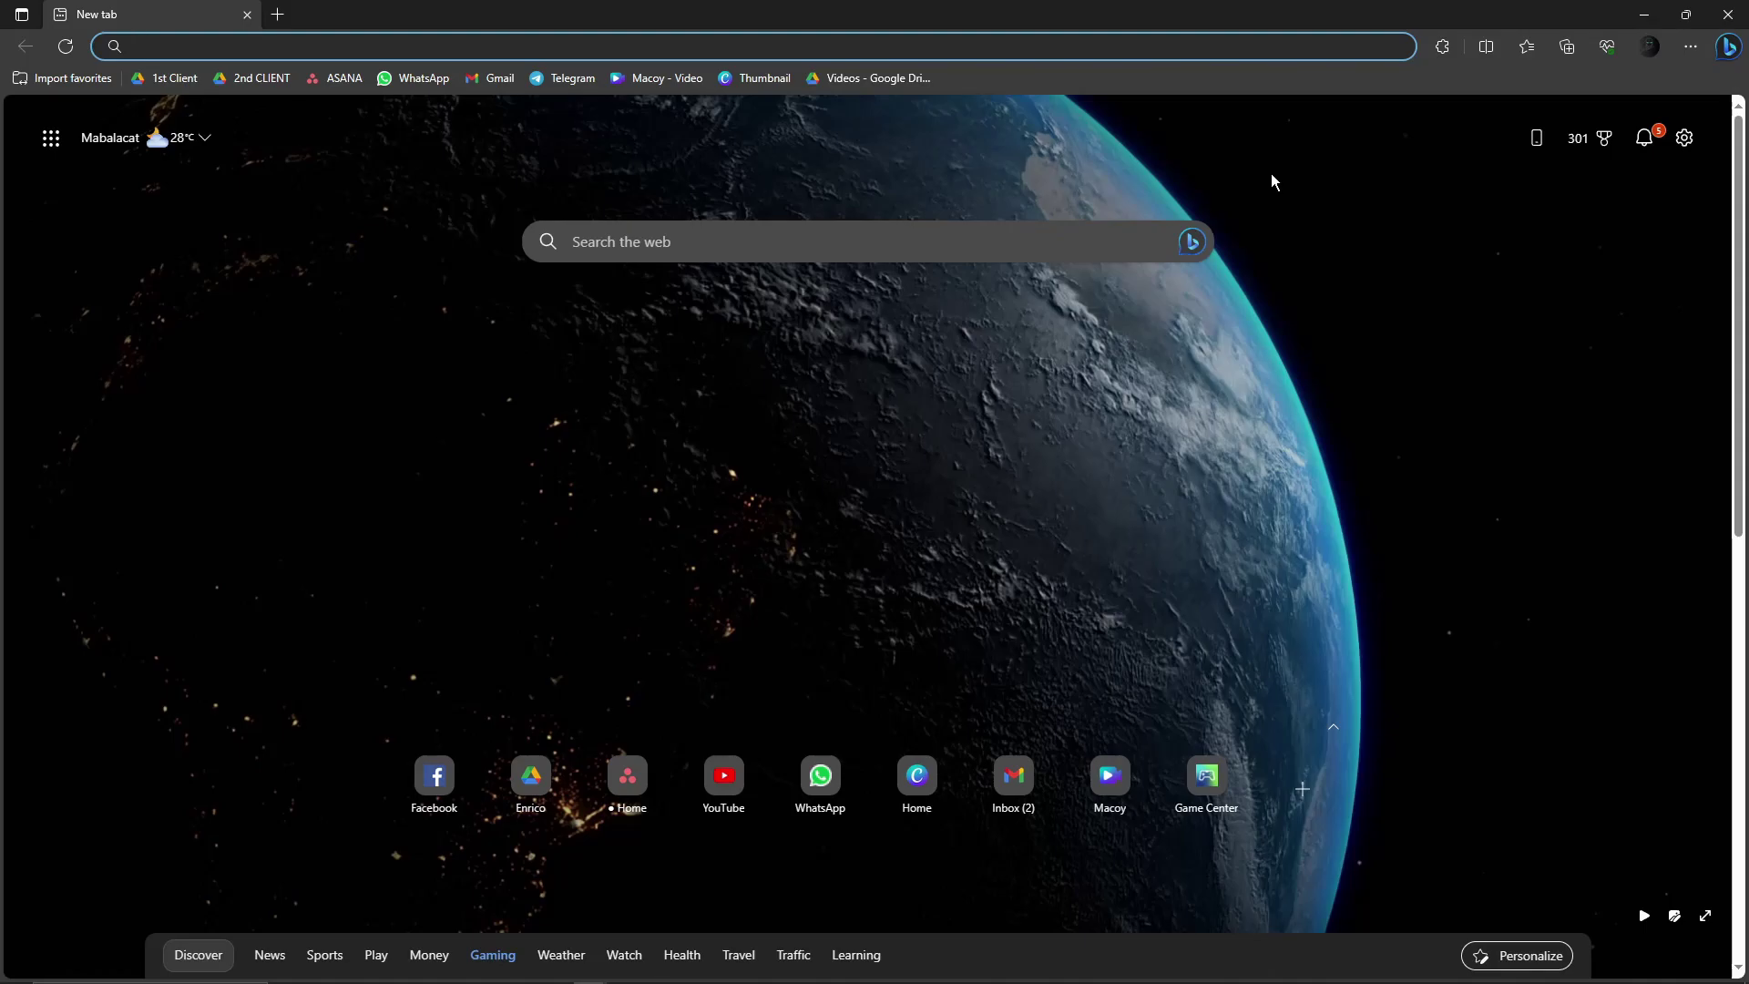
# Go to the Google homepage by entering 'google' in the address bar
pyautogui.scroll(-3, 1389, 288)
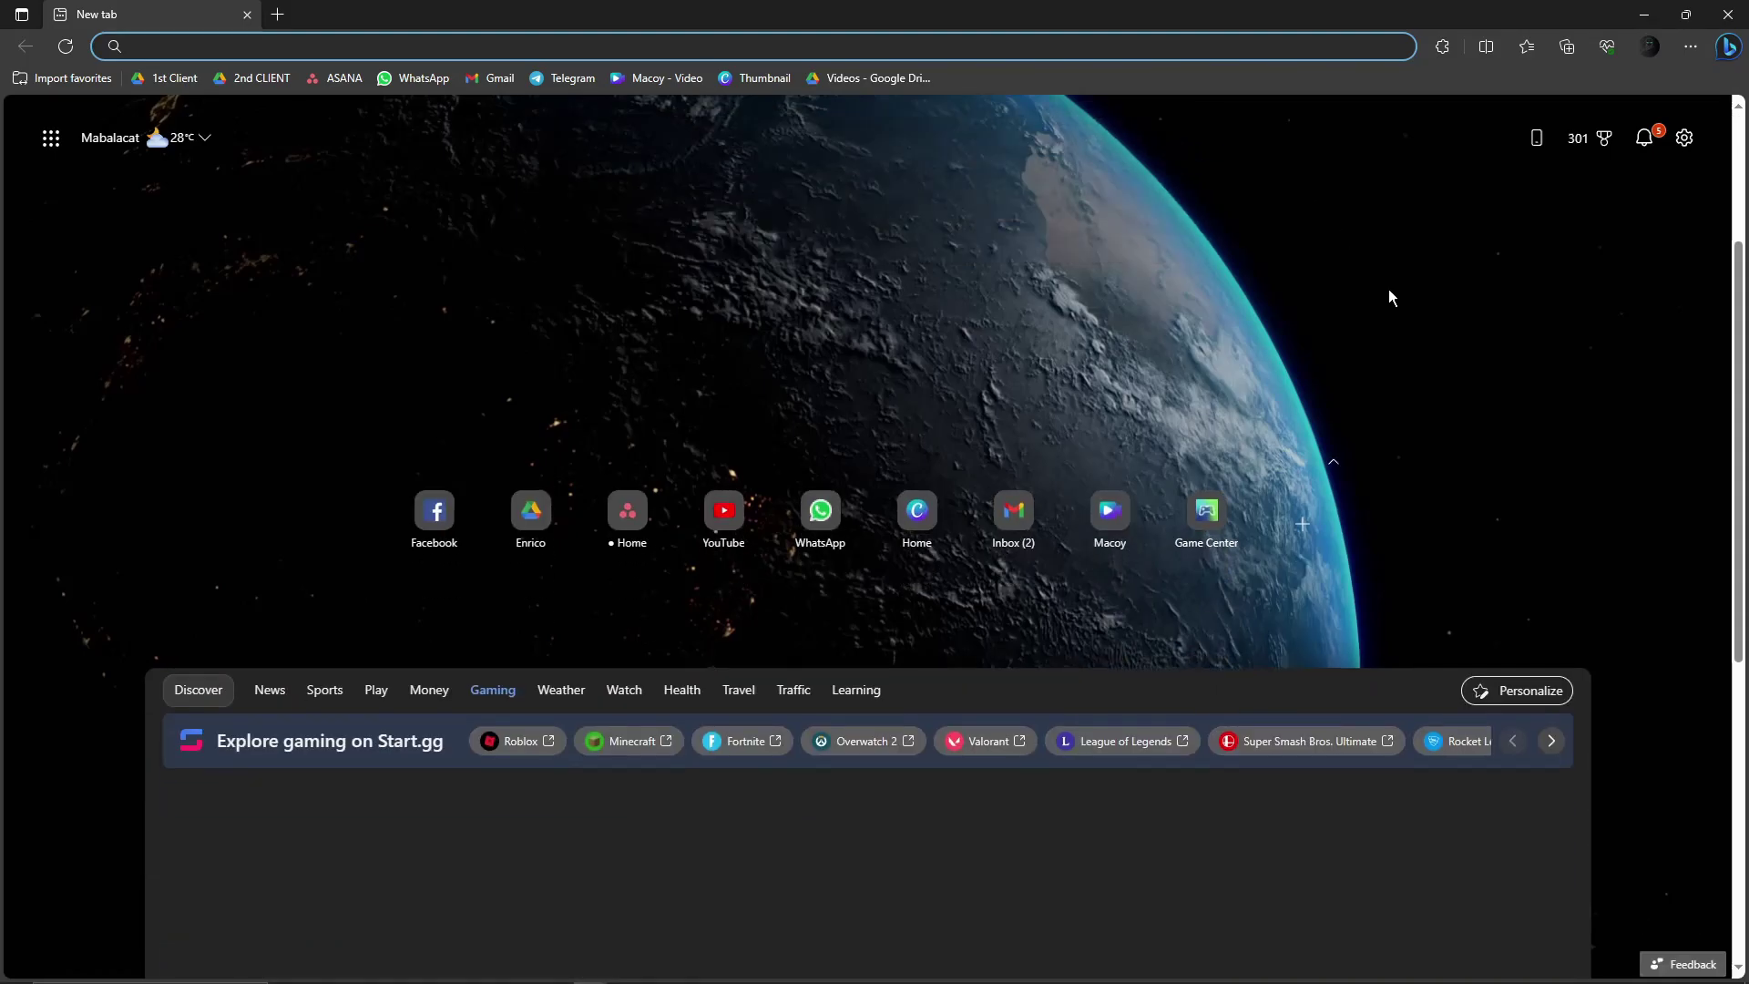
pyautogui.scroll(3, 1388, 288)
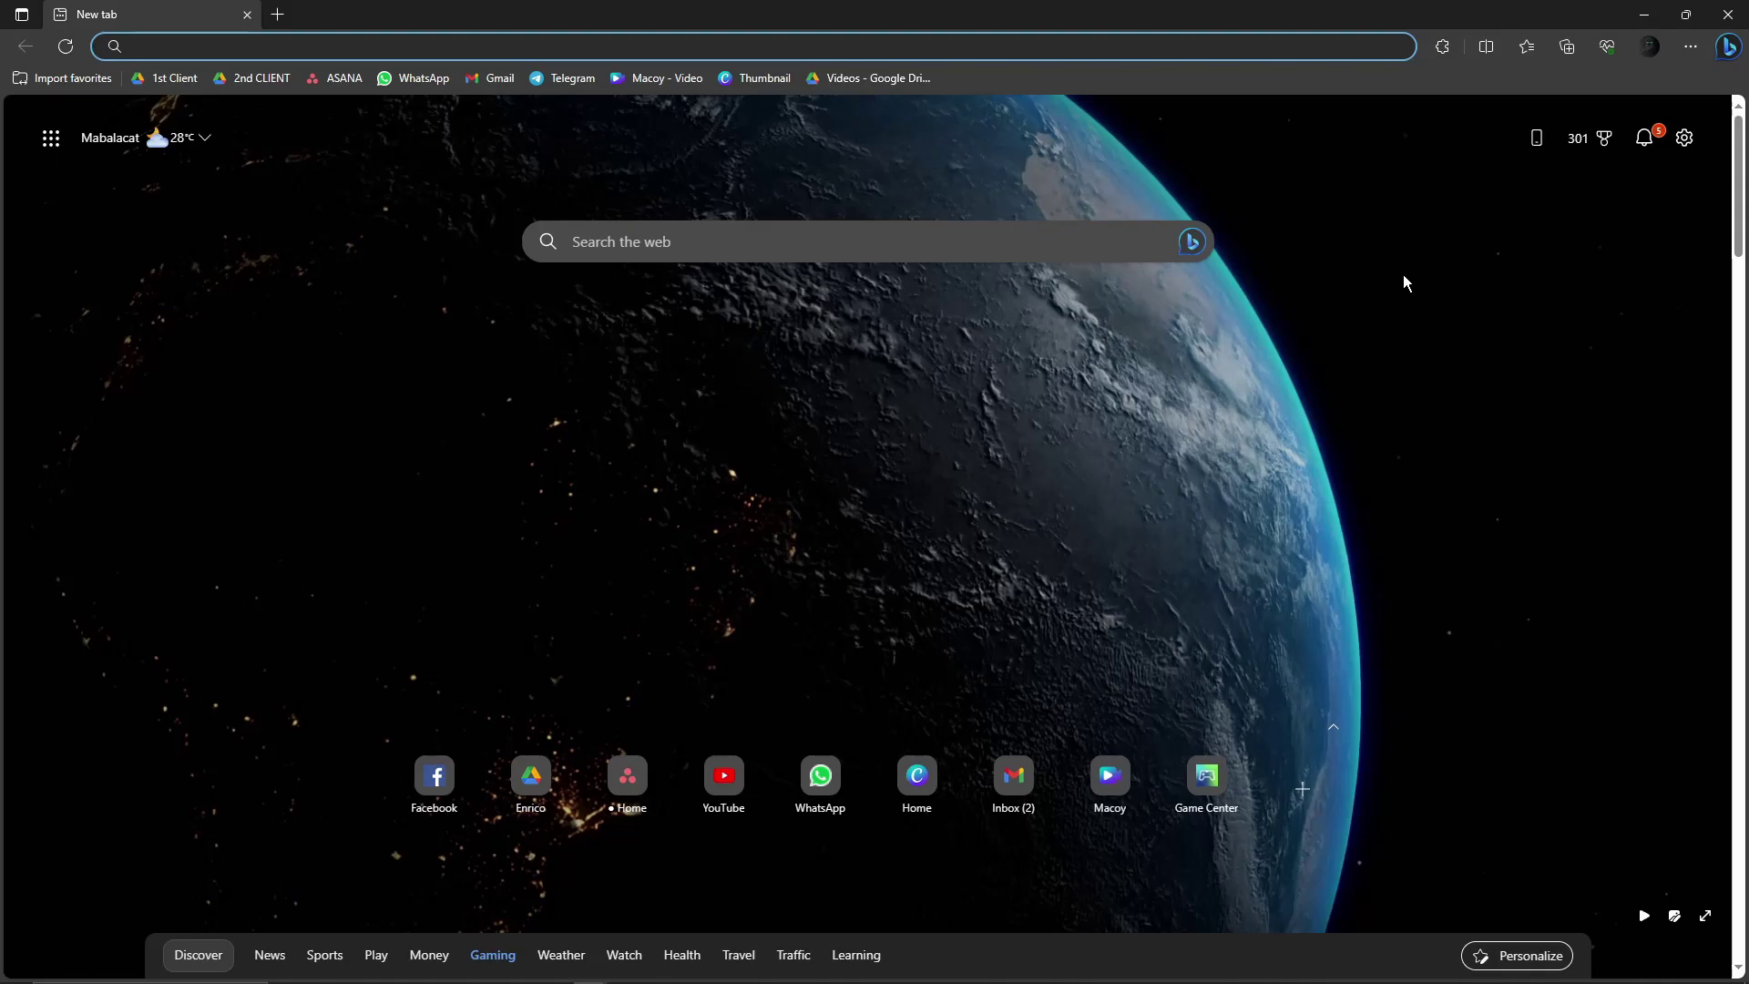
pyautogui.scroll(-2, 1414, 299)
pyautogui.scroll(2, 1414, 299)
pyautogui.click(321, 374)
pyautogui.click(213, 53)
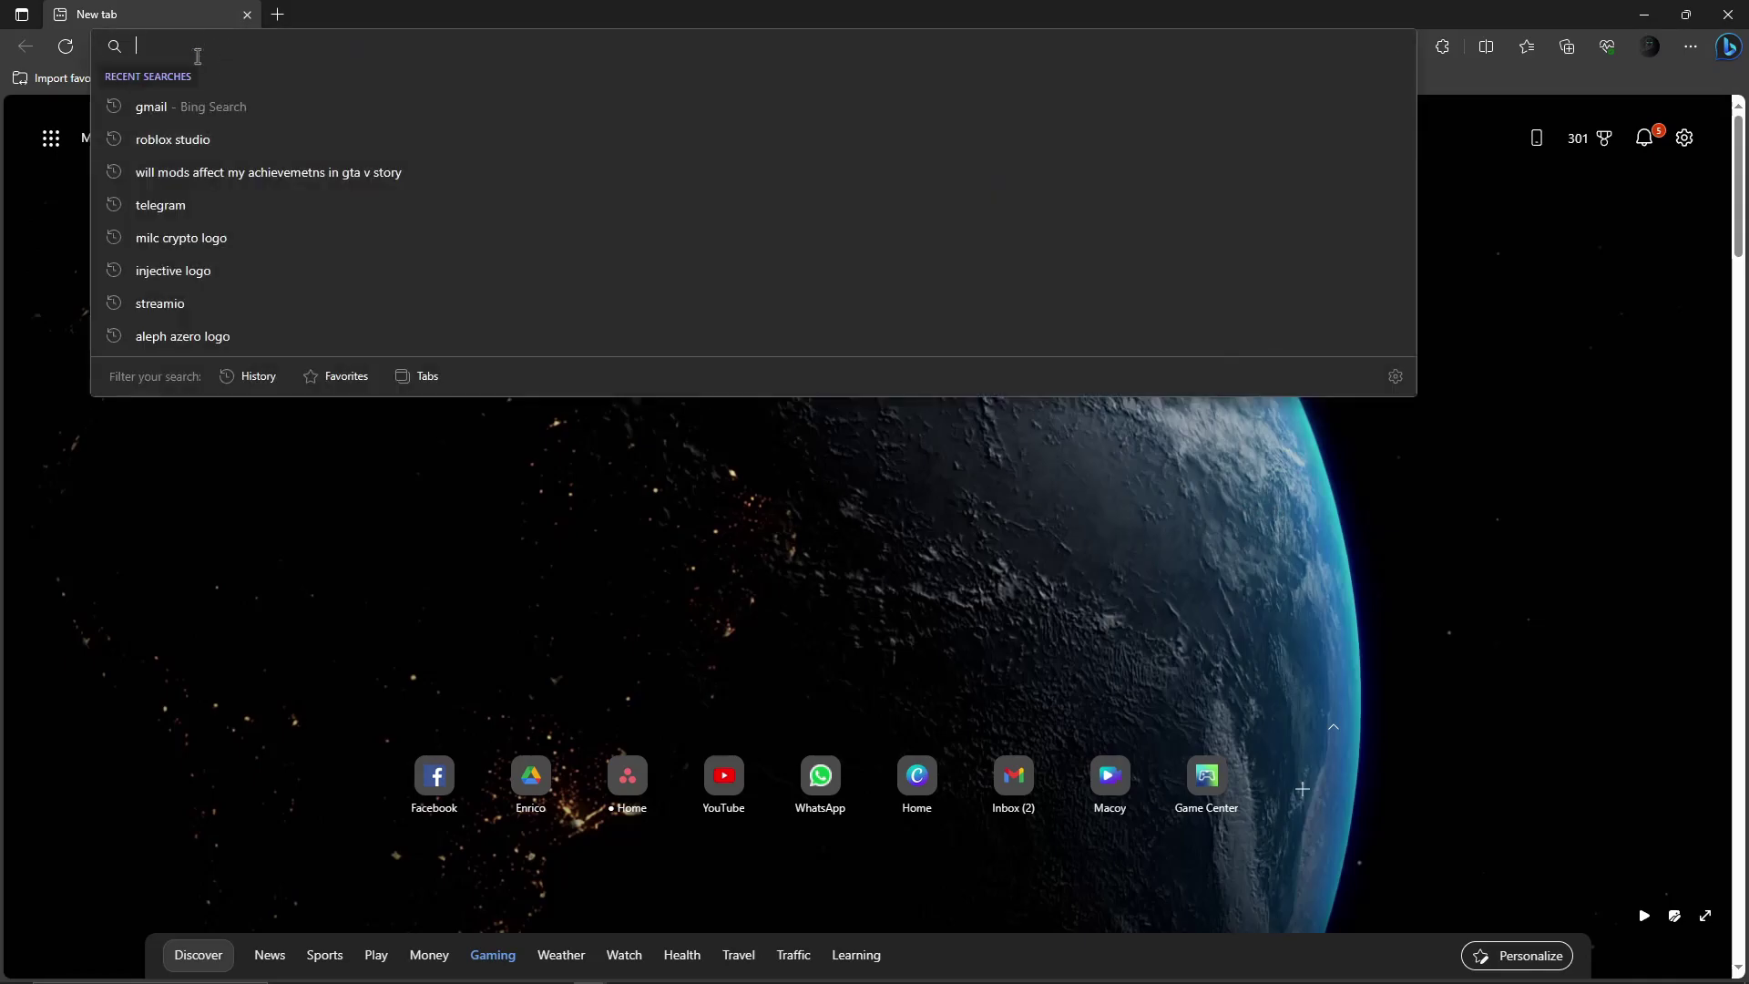
pyautogui.click(161, 460)
pyautogui.click(198, 42)
pyautogui.write('google.com')
pyautogui.press('Return')
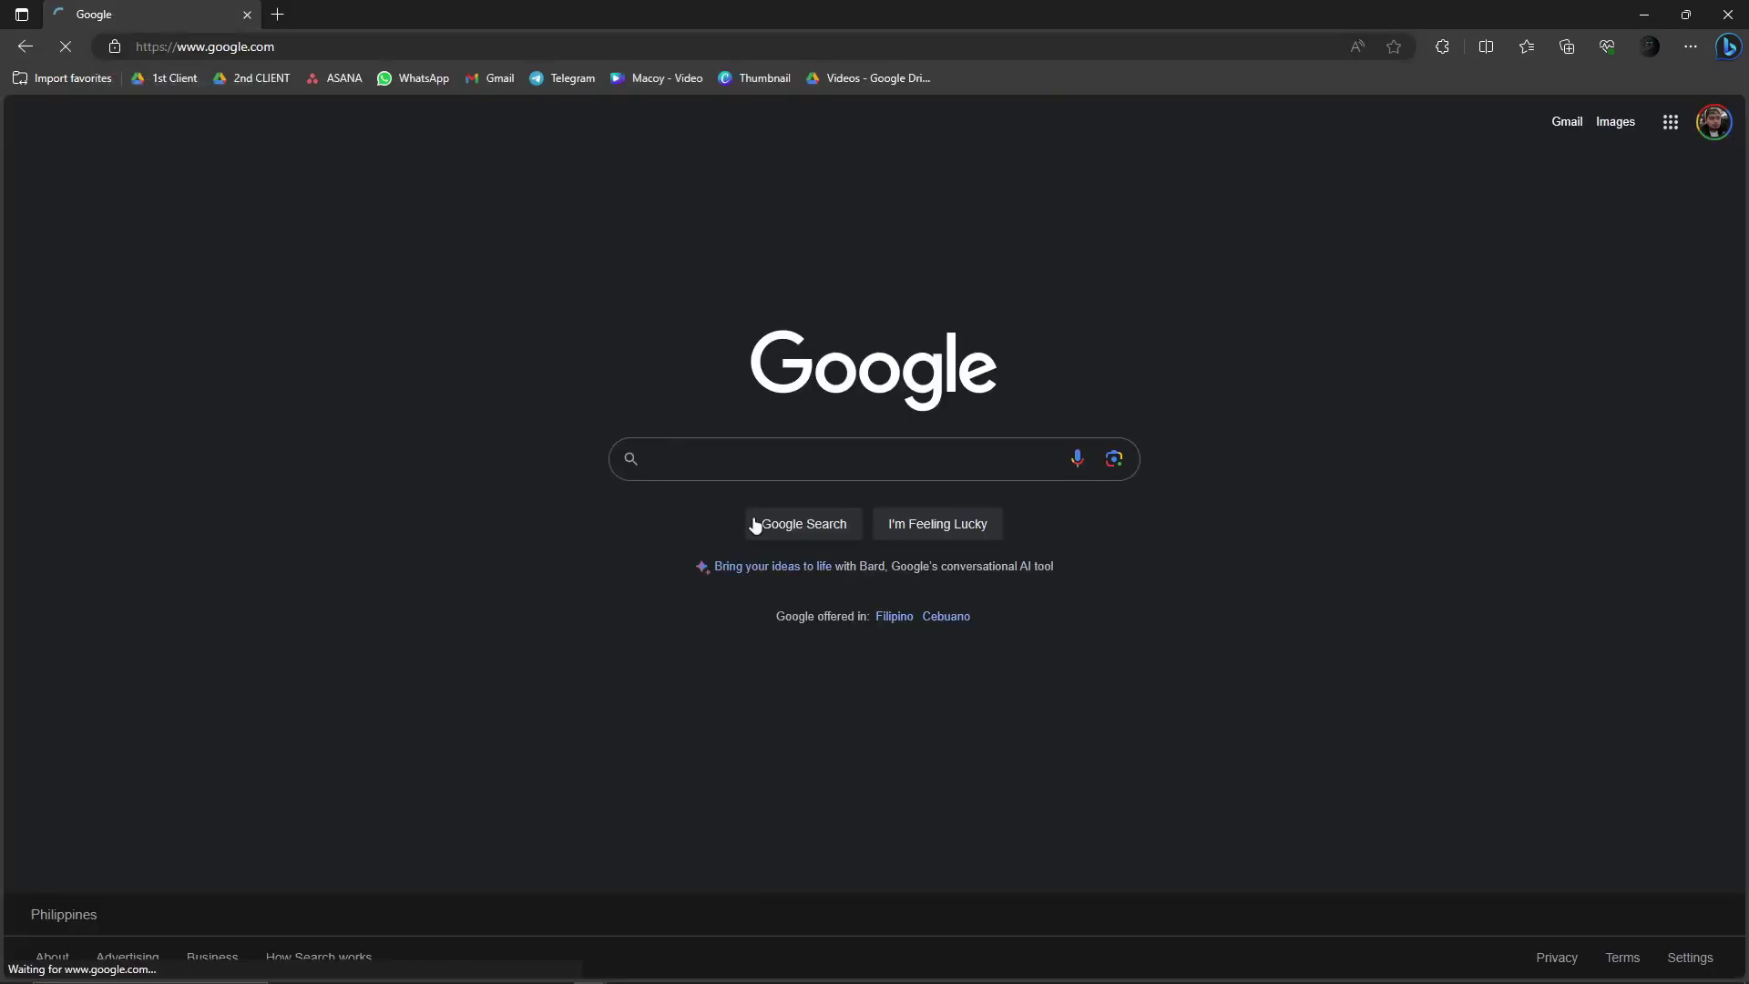
# Search Google for 'reshade'
pyautogui.click(781, 460)
pyautogui.write('reshade')
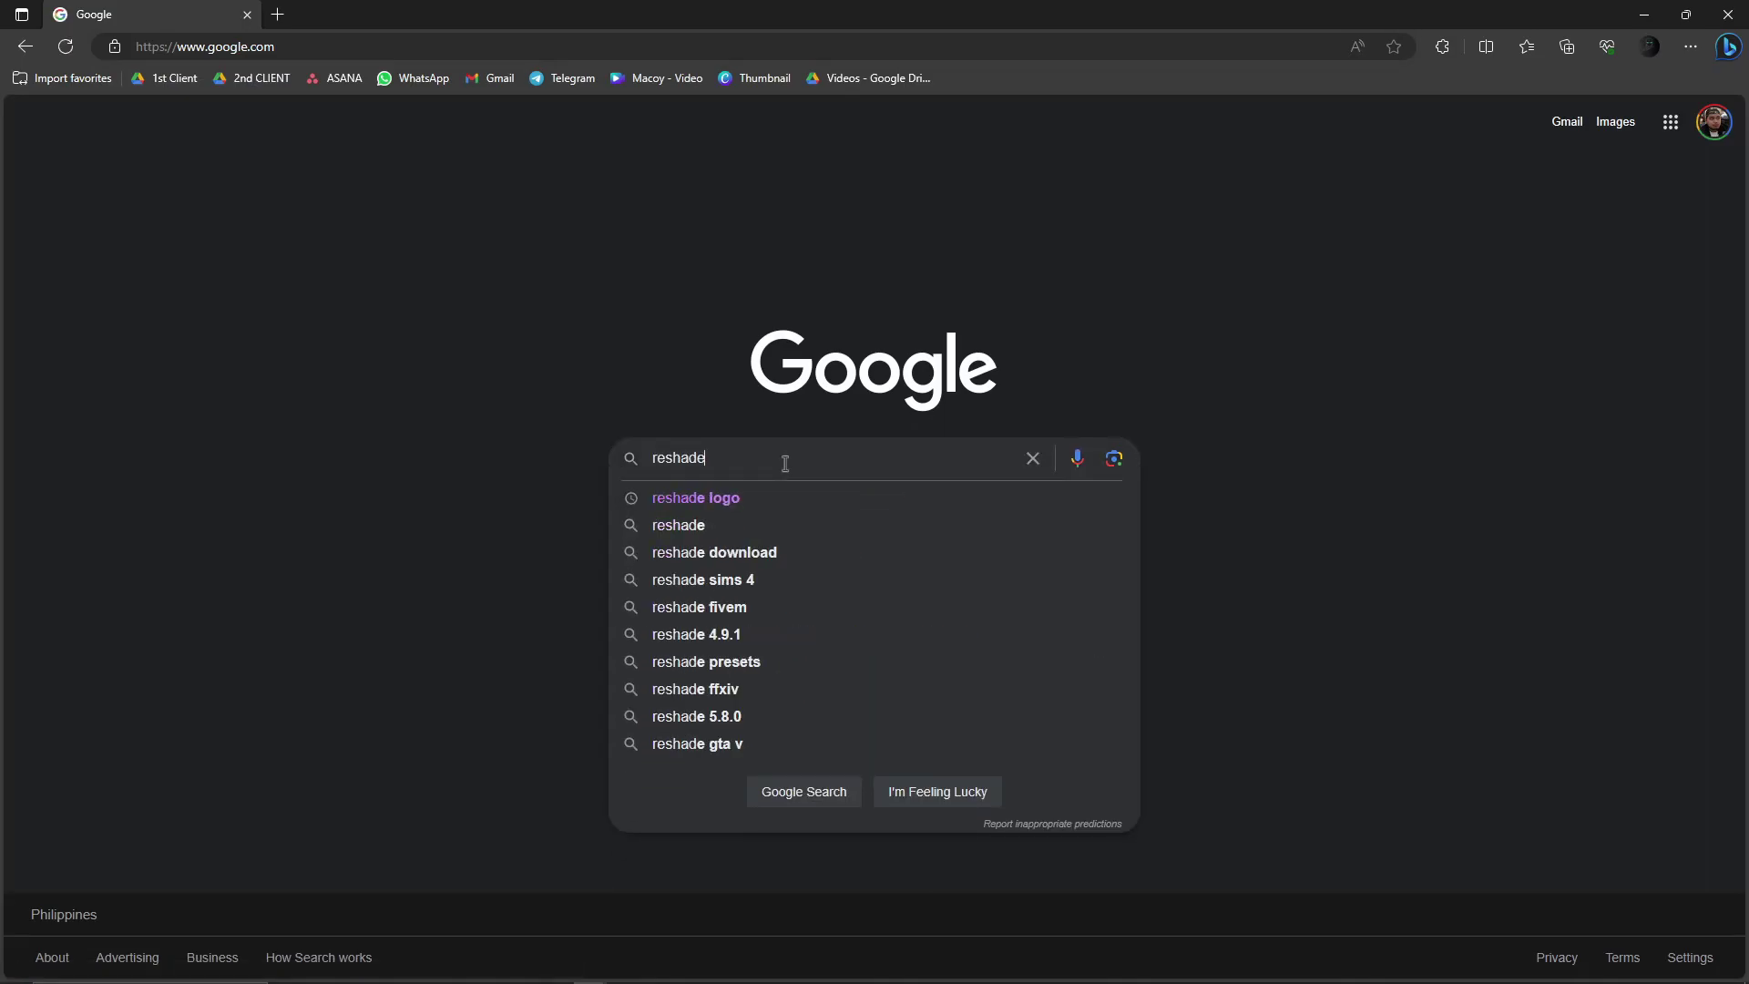
pyautogui.press('Return')
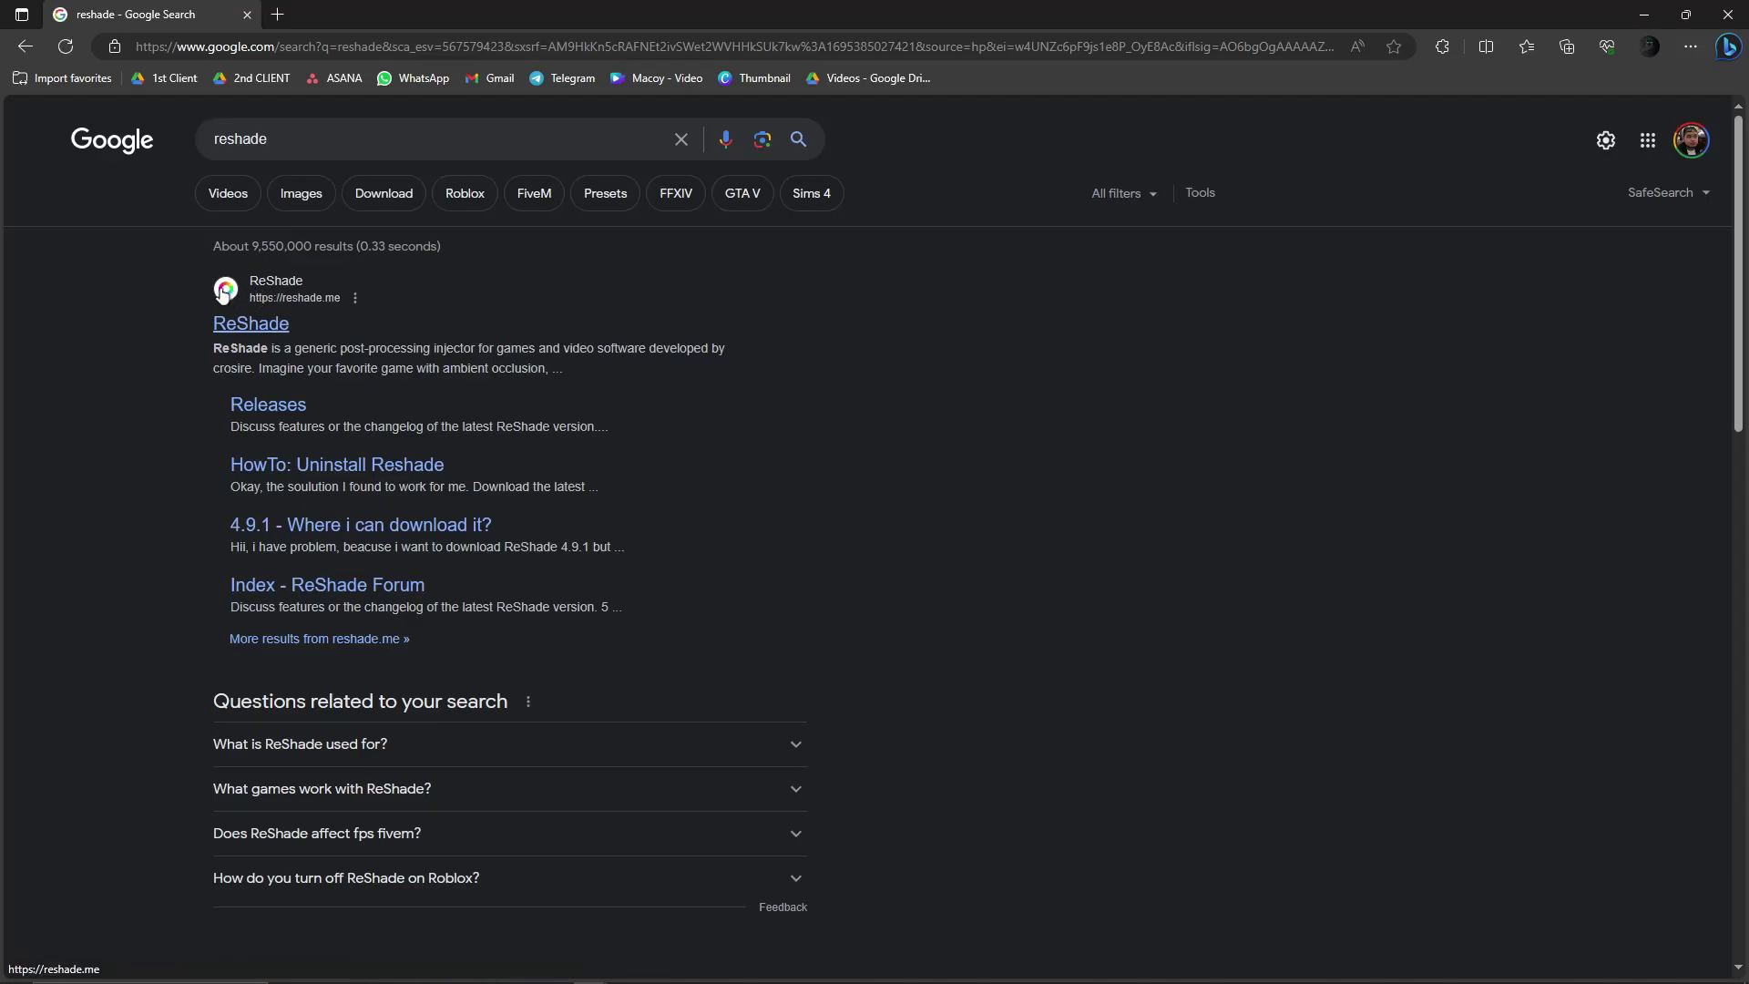
# Open reshade.me, accept its cookie notice, and jump to the ReShade 5.9.2 download section
pyautogui.click(255, 324)
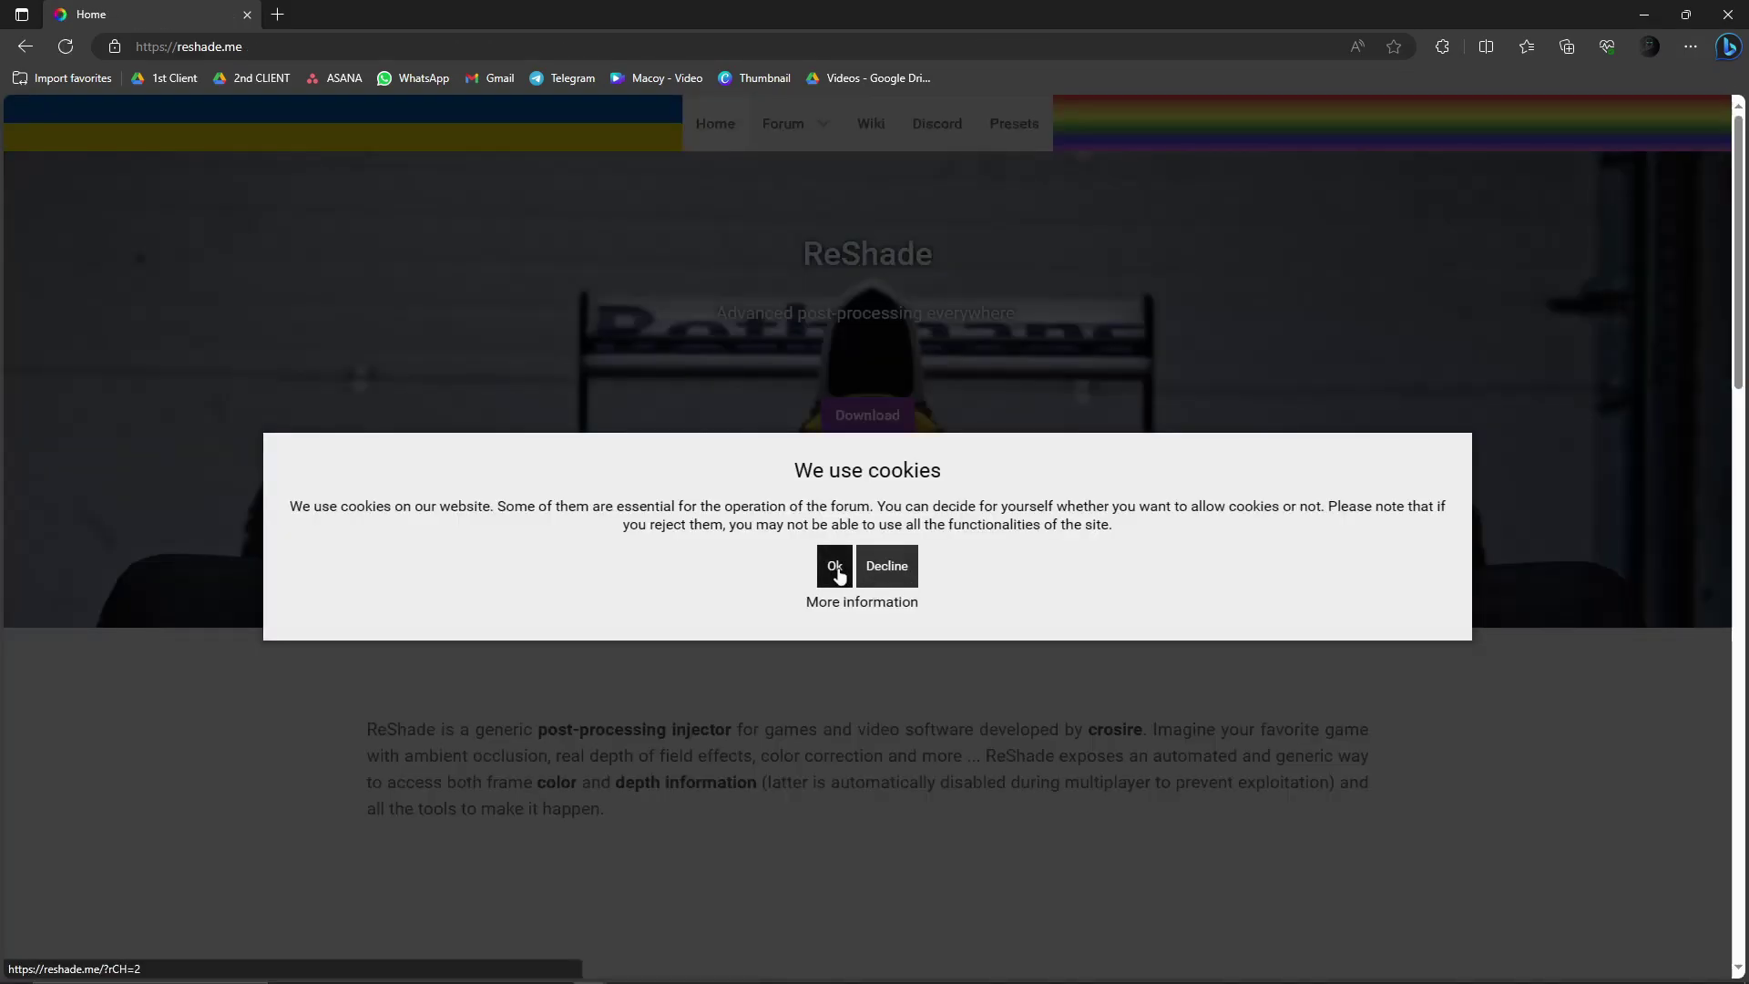
pyautogui.click(884, 570)
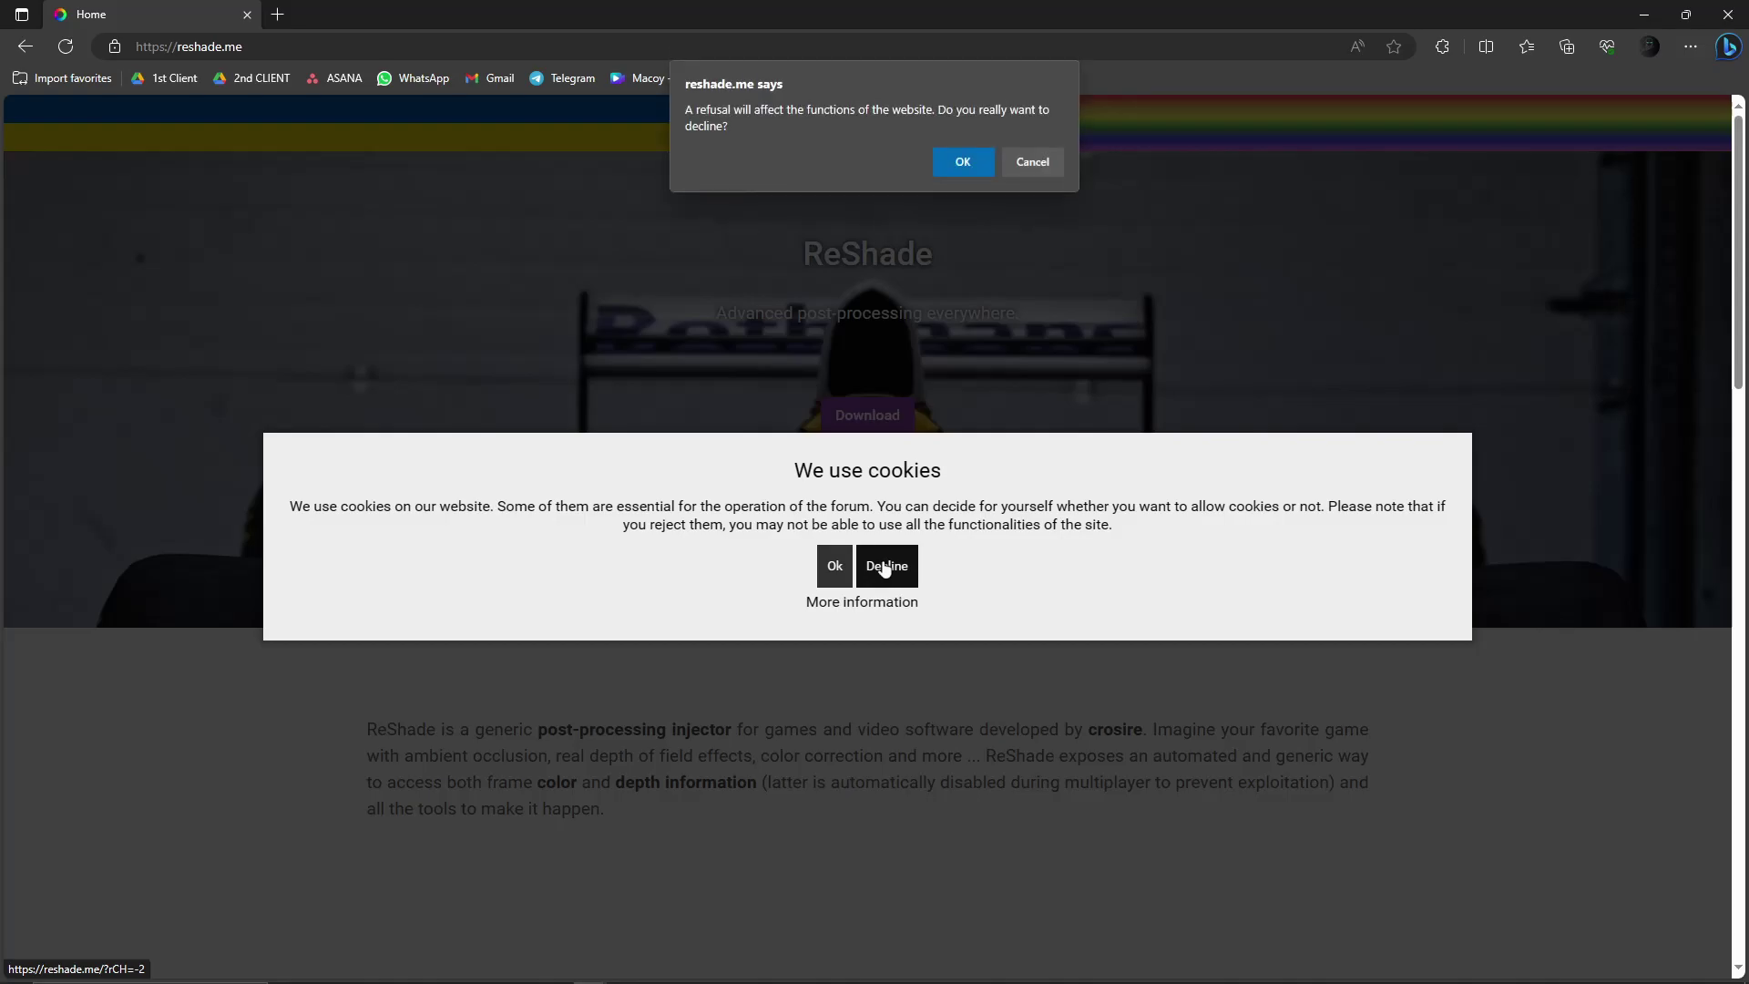
pyautogui.click(1037, 164)
pyautogui.click(829, 563)
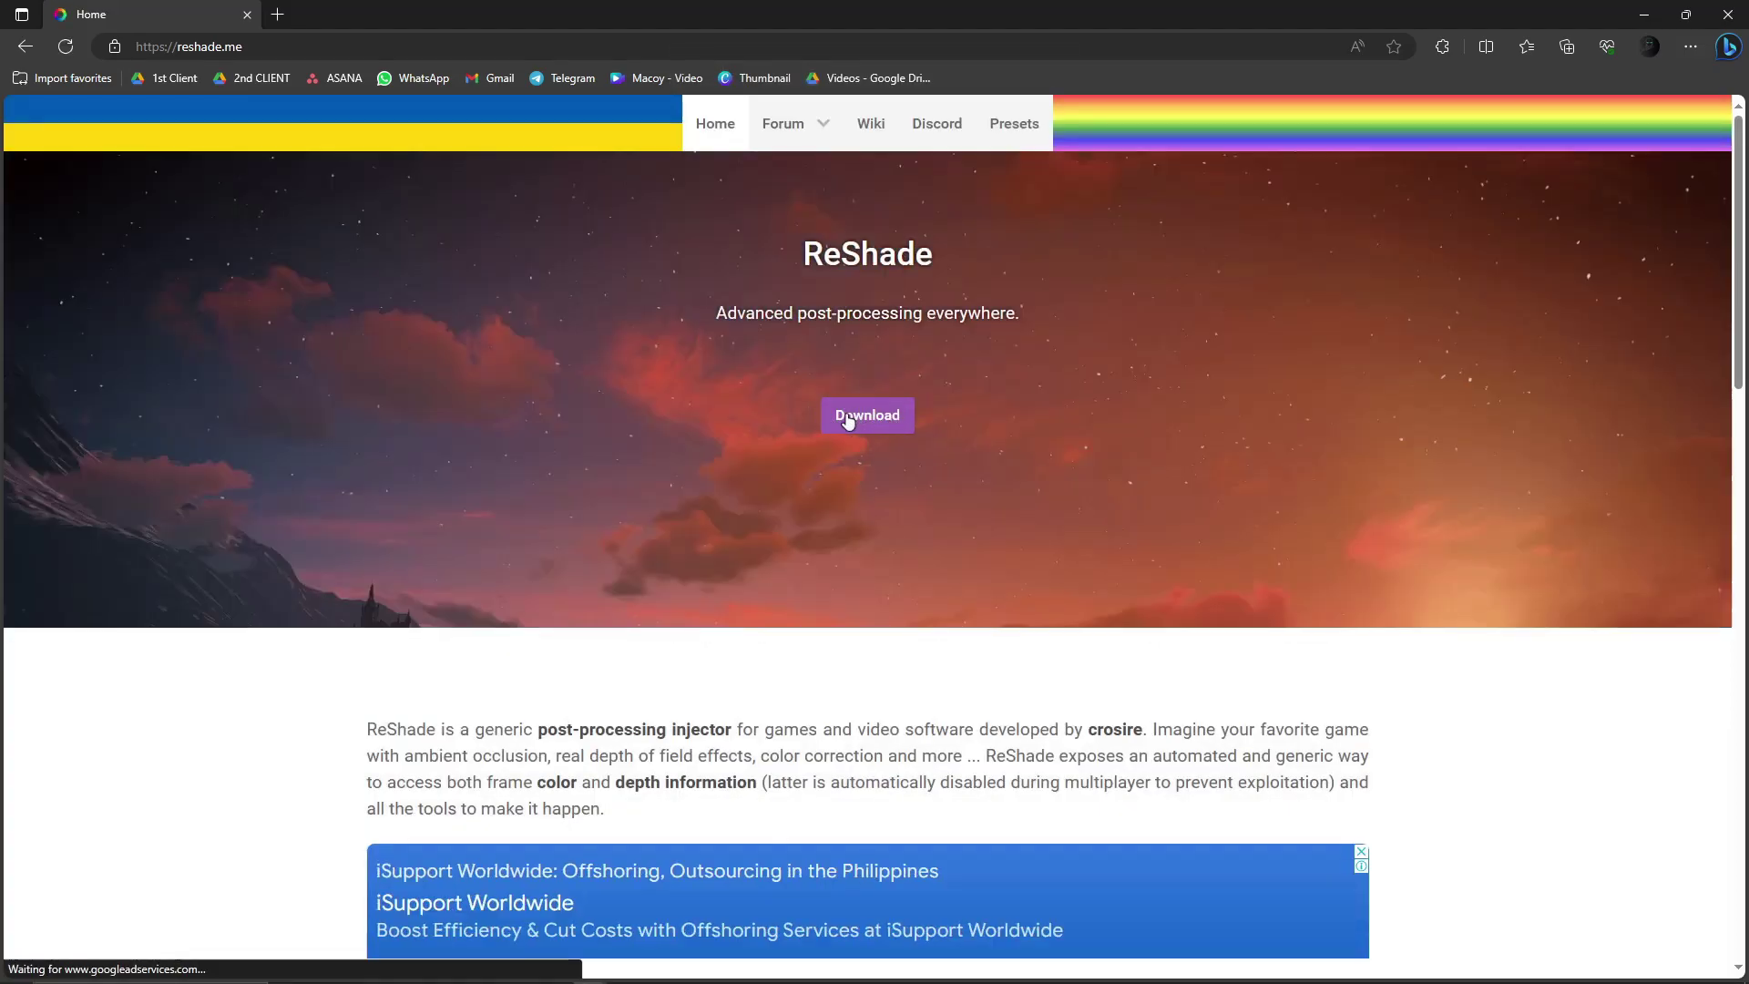
pyautogui.click(870, 422)
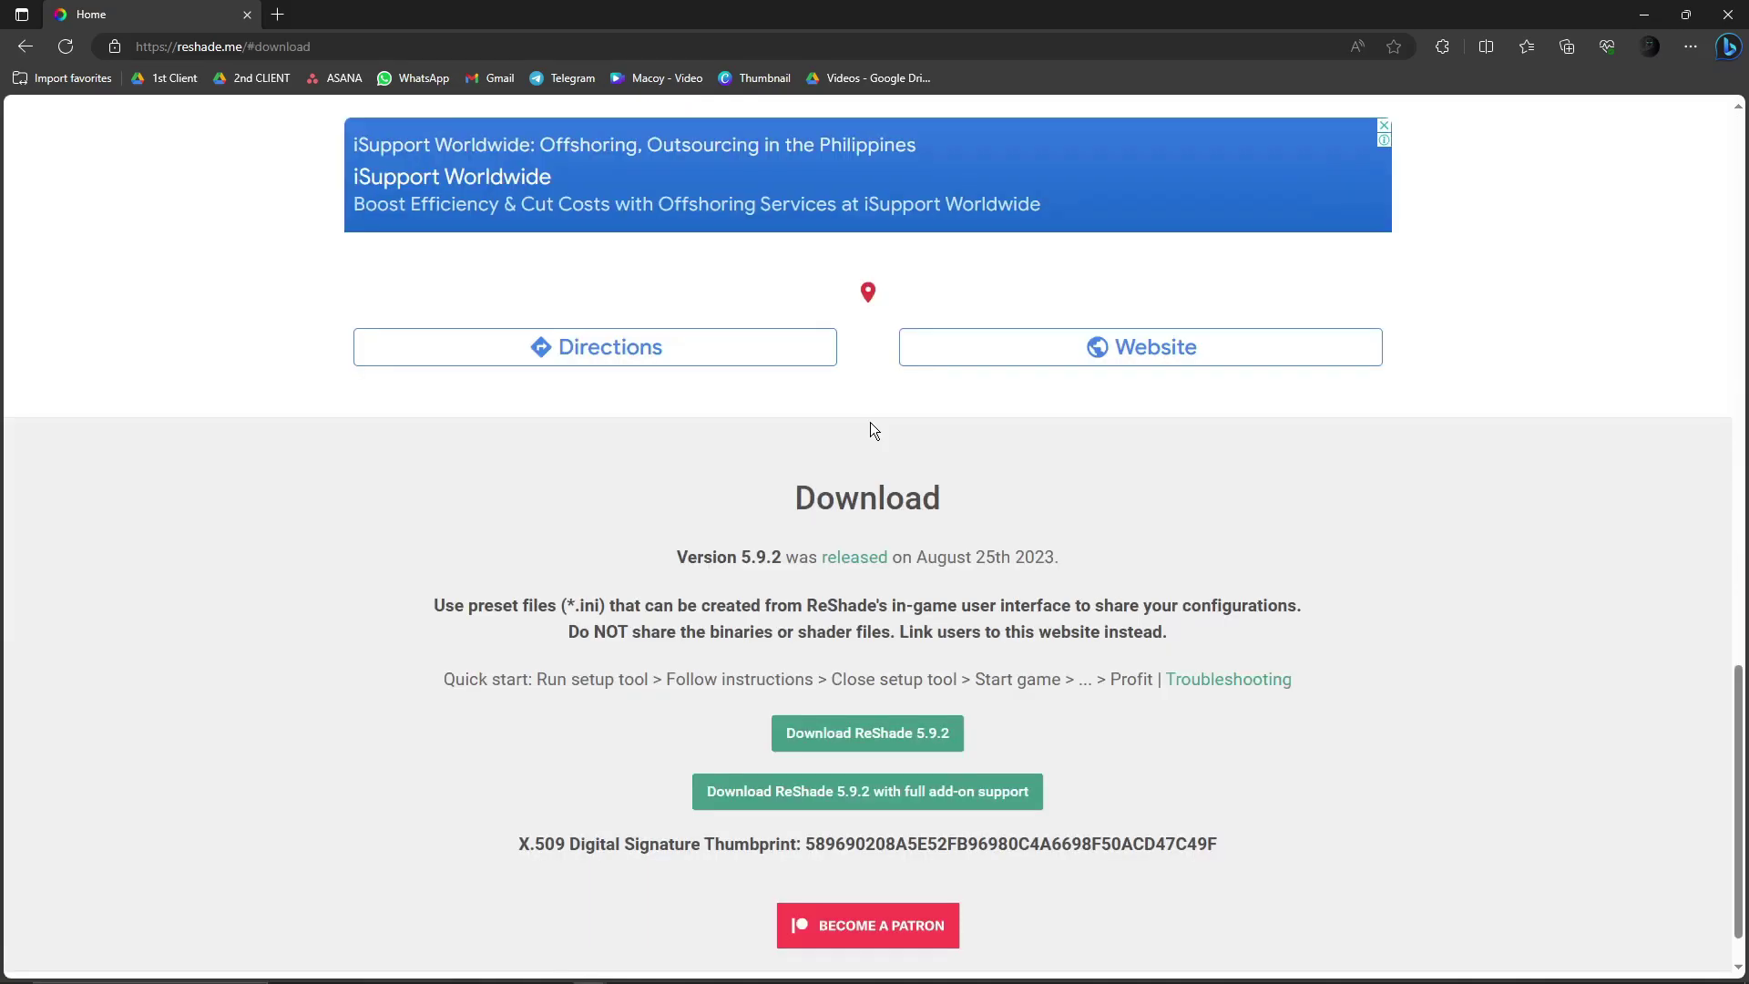
pyautogui.scroll(-1, 727, 512)
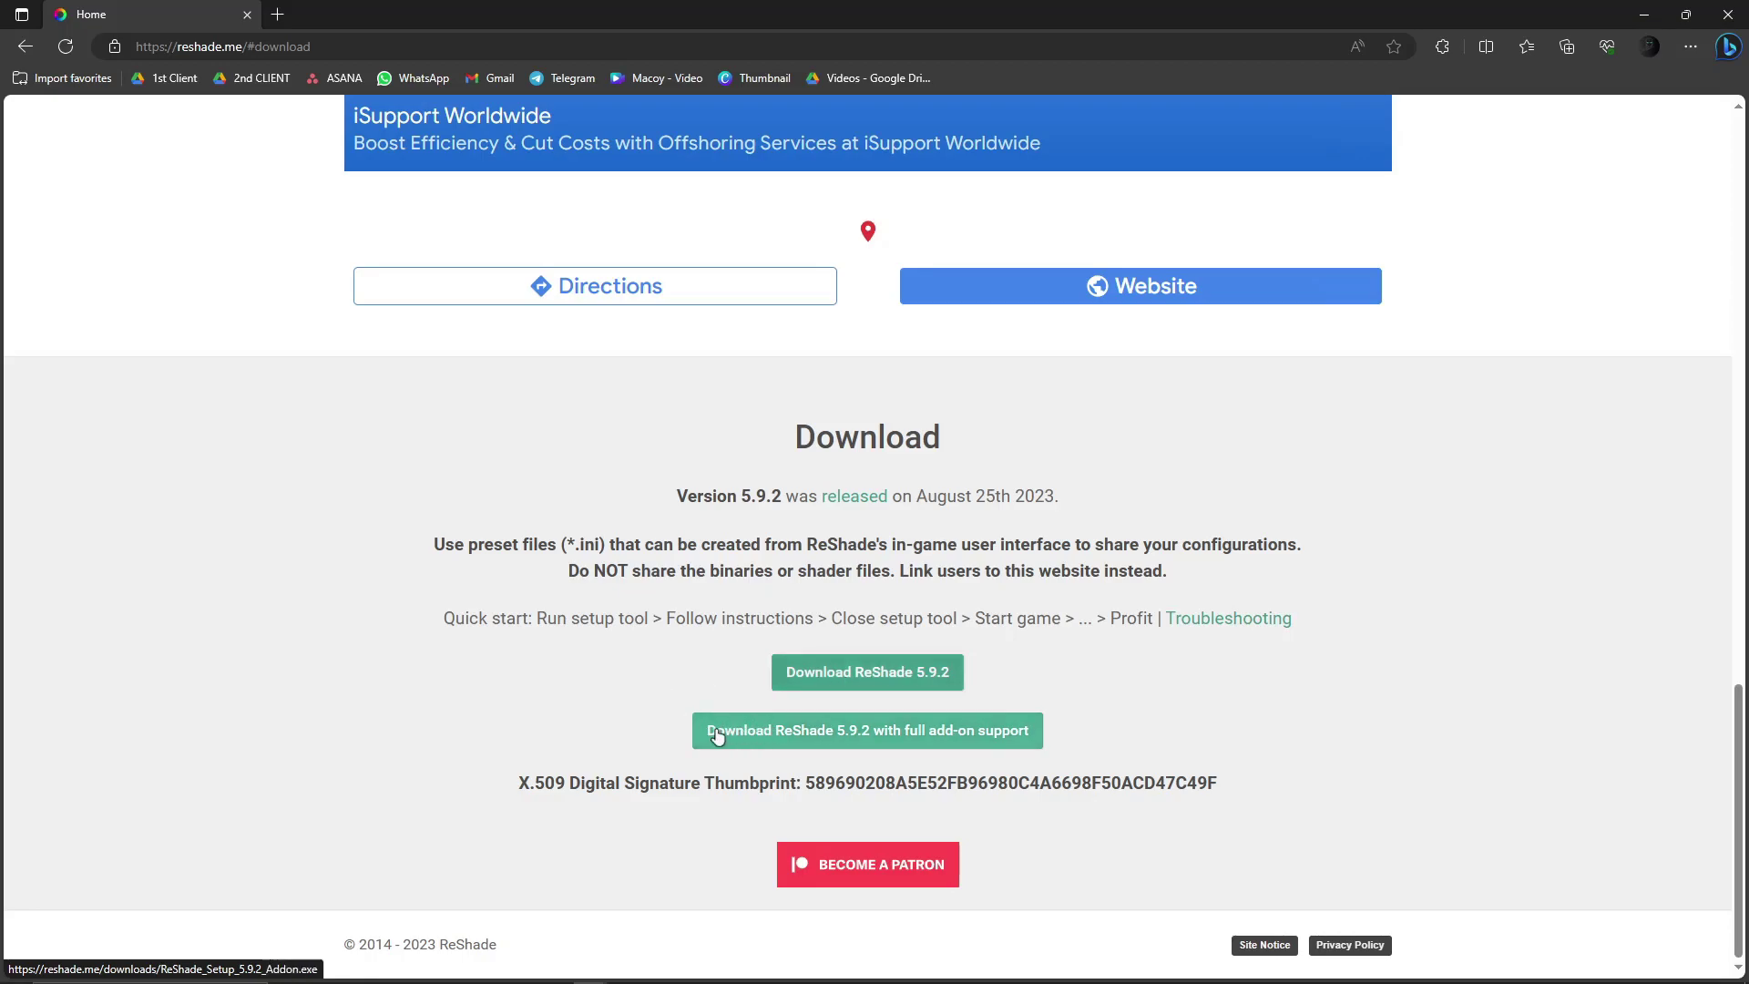
# Download ReShade_Setup_5.9.2.exe and run it past the unverified-publisher warning
pyautogui.click(785, 672)
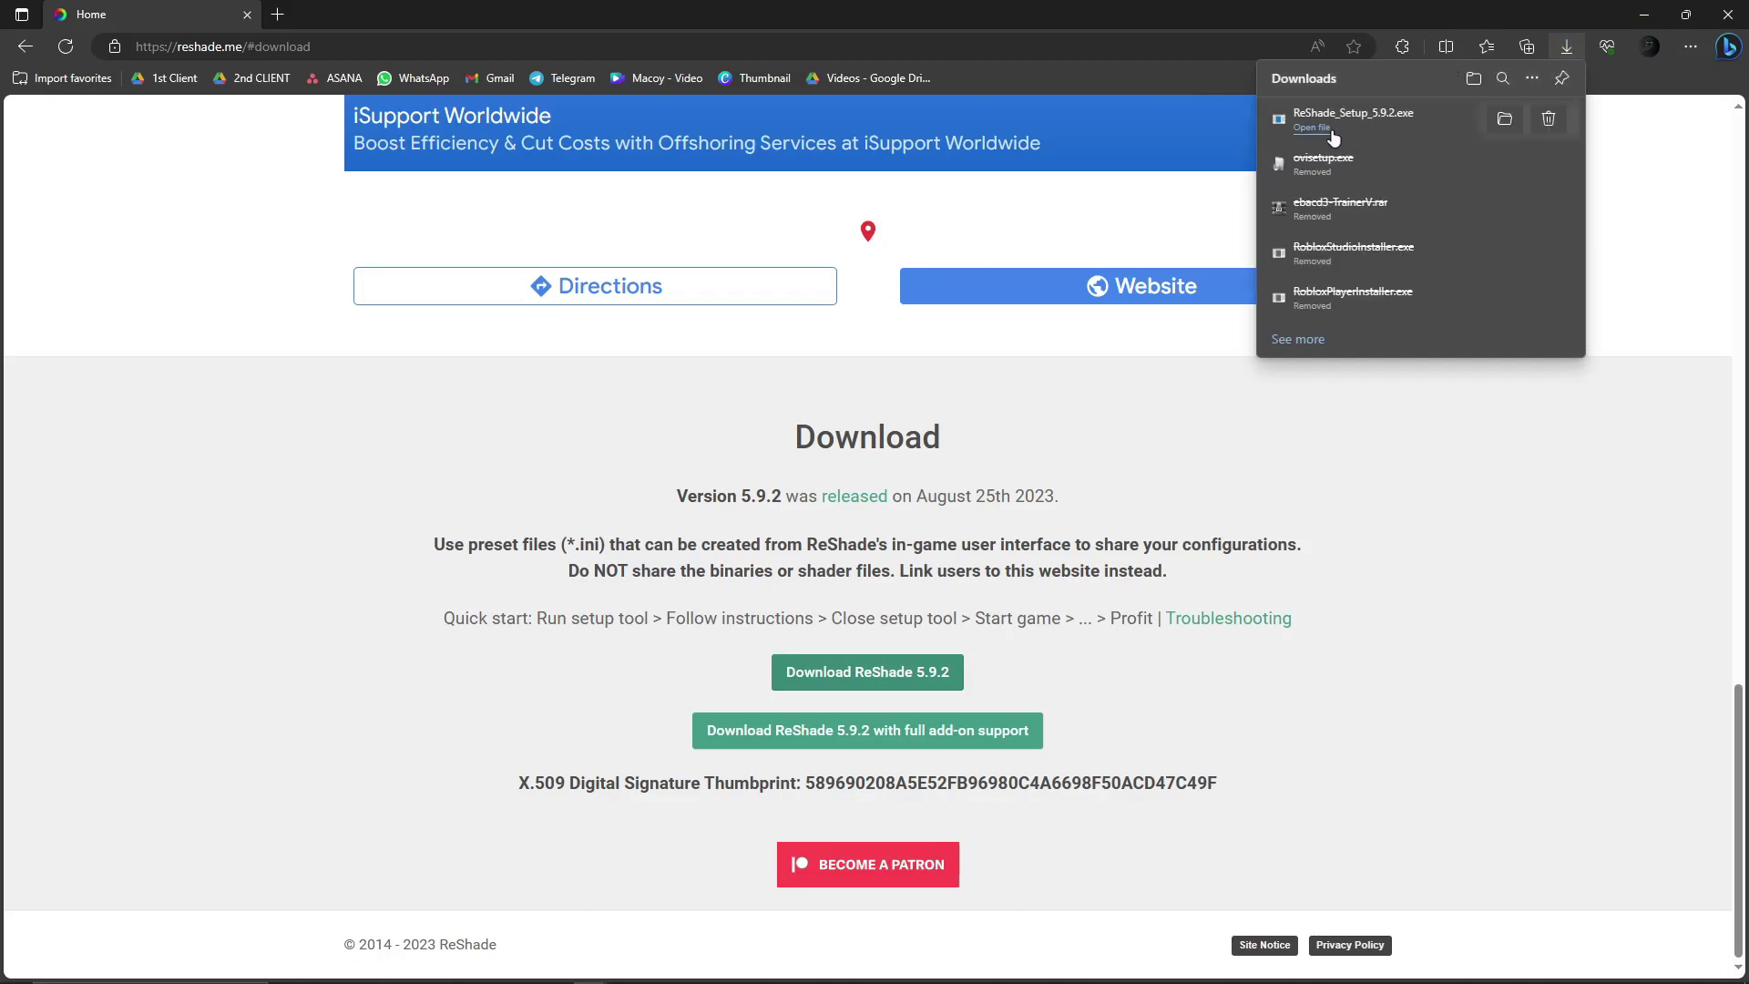
pyautogui.click(1317, 129)
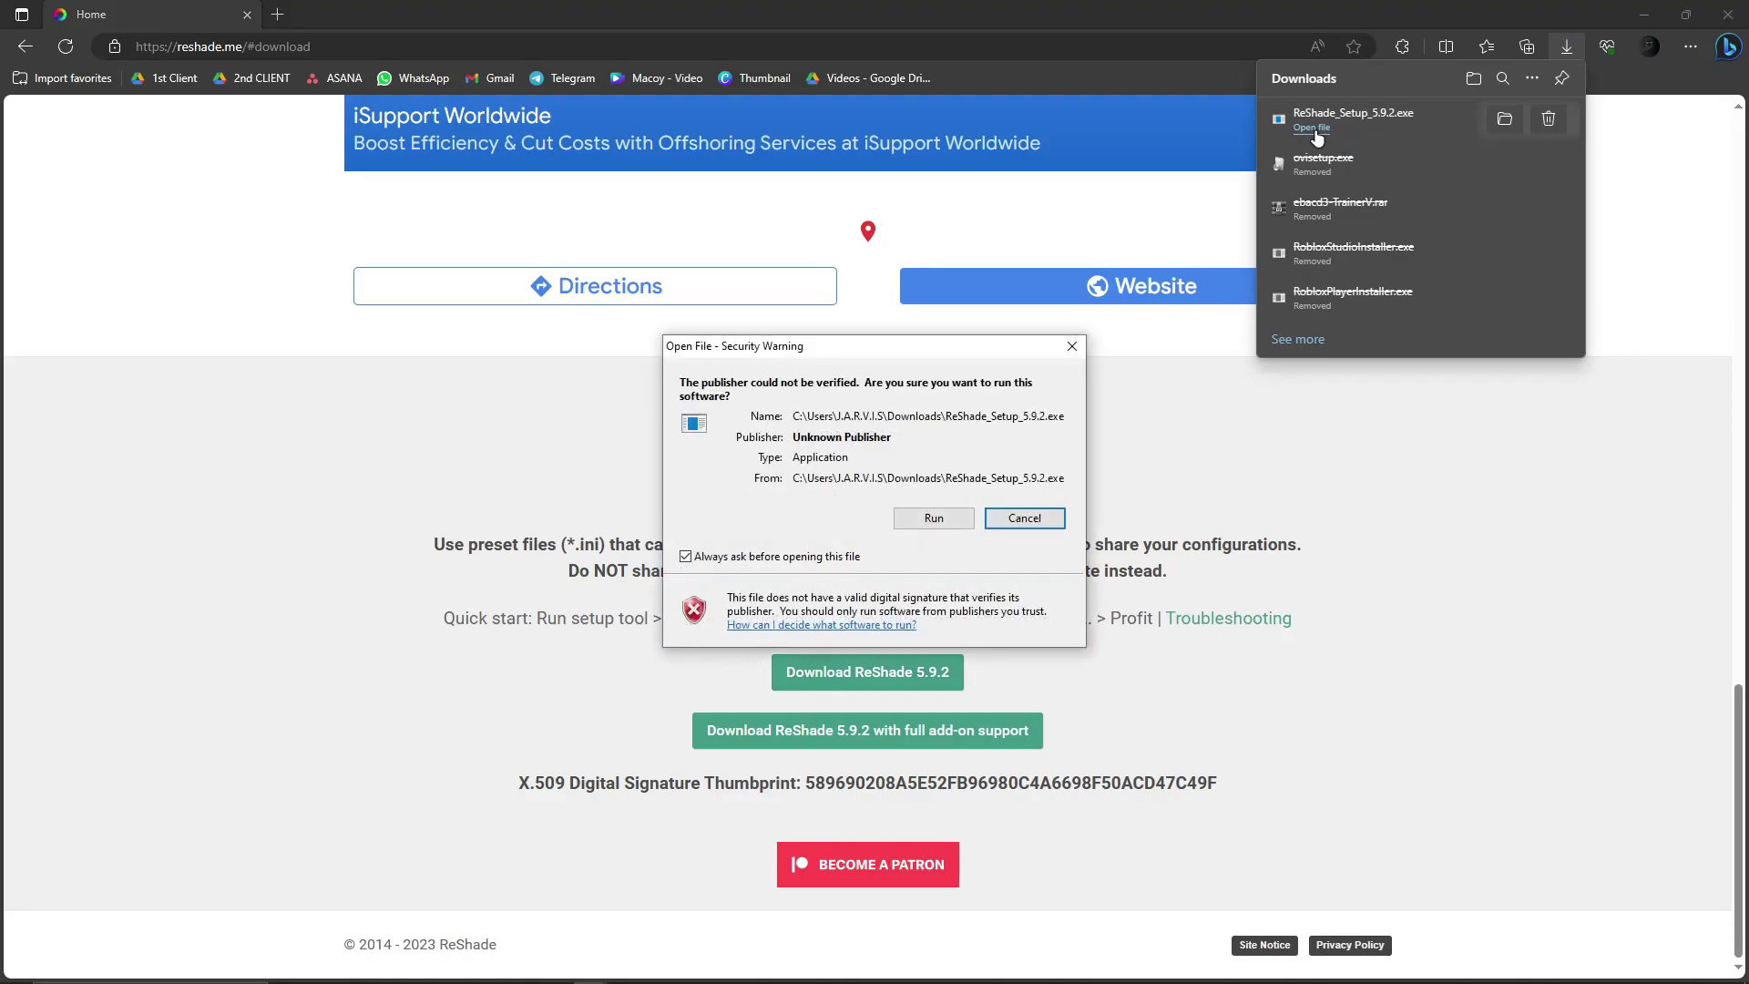
pyautogui.click(936, 511)
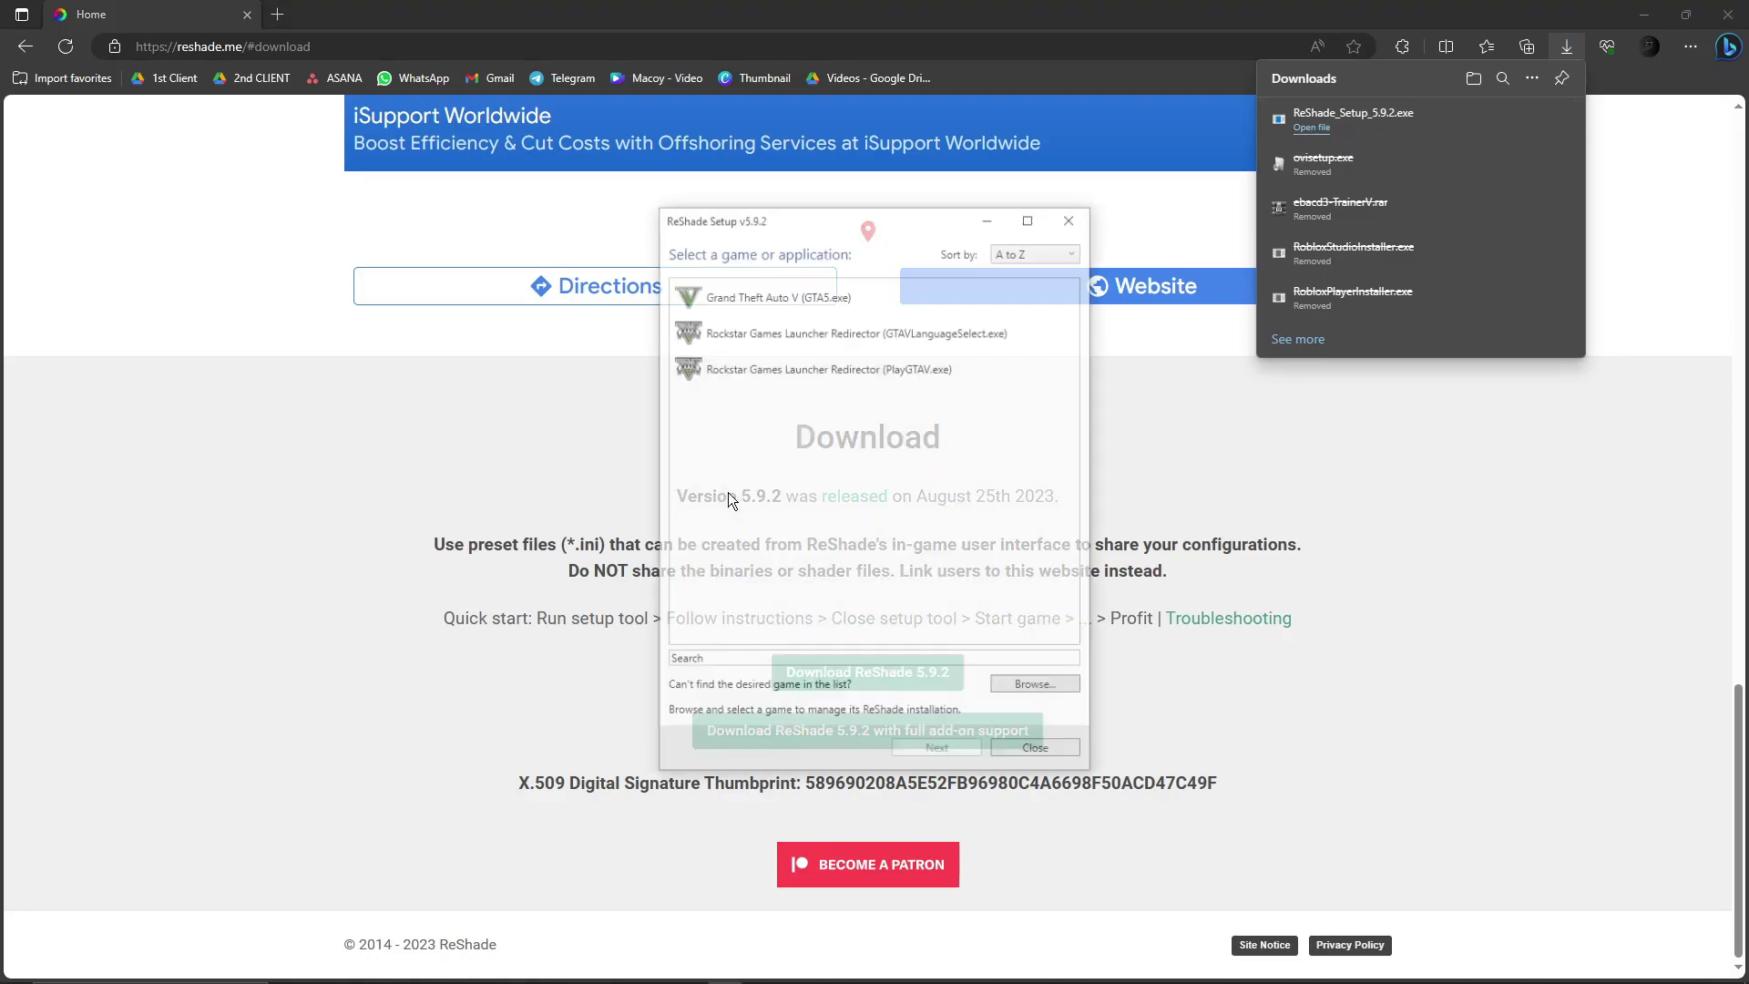
# Try NBA2K20, GTAVLanguageSelect, PlayGTAV.exe and GTA5.exe in the game list, then browse manually
pyautogui.moveTo(785, 227); pyautogui.dragTo(747, 184)
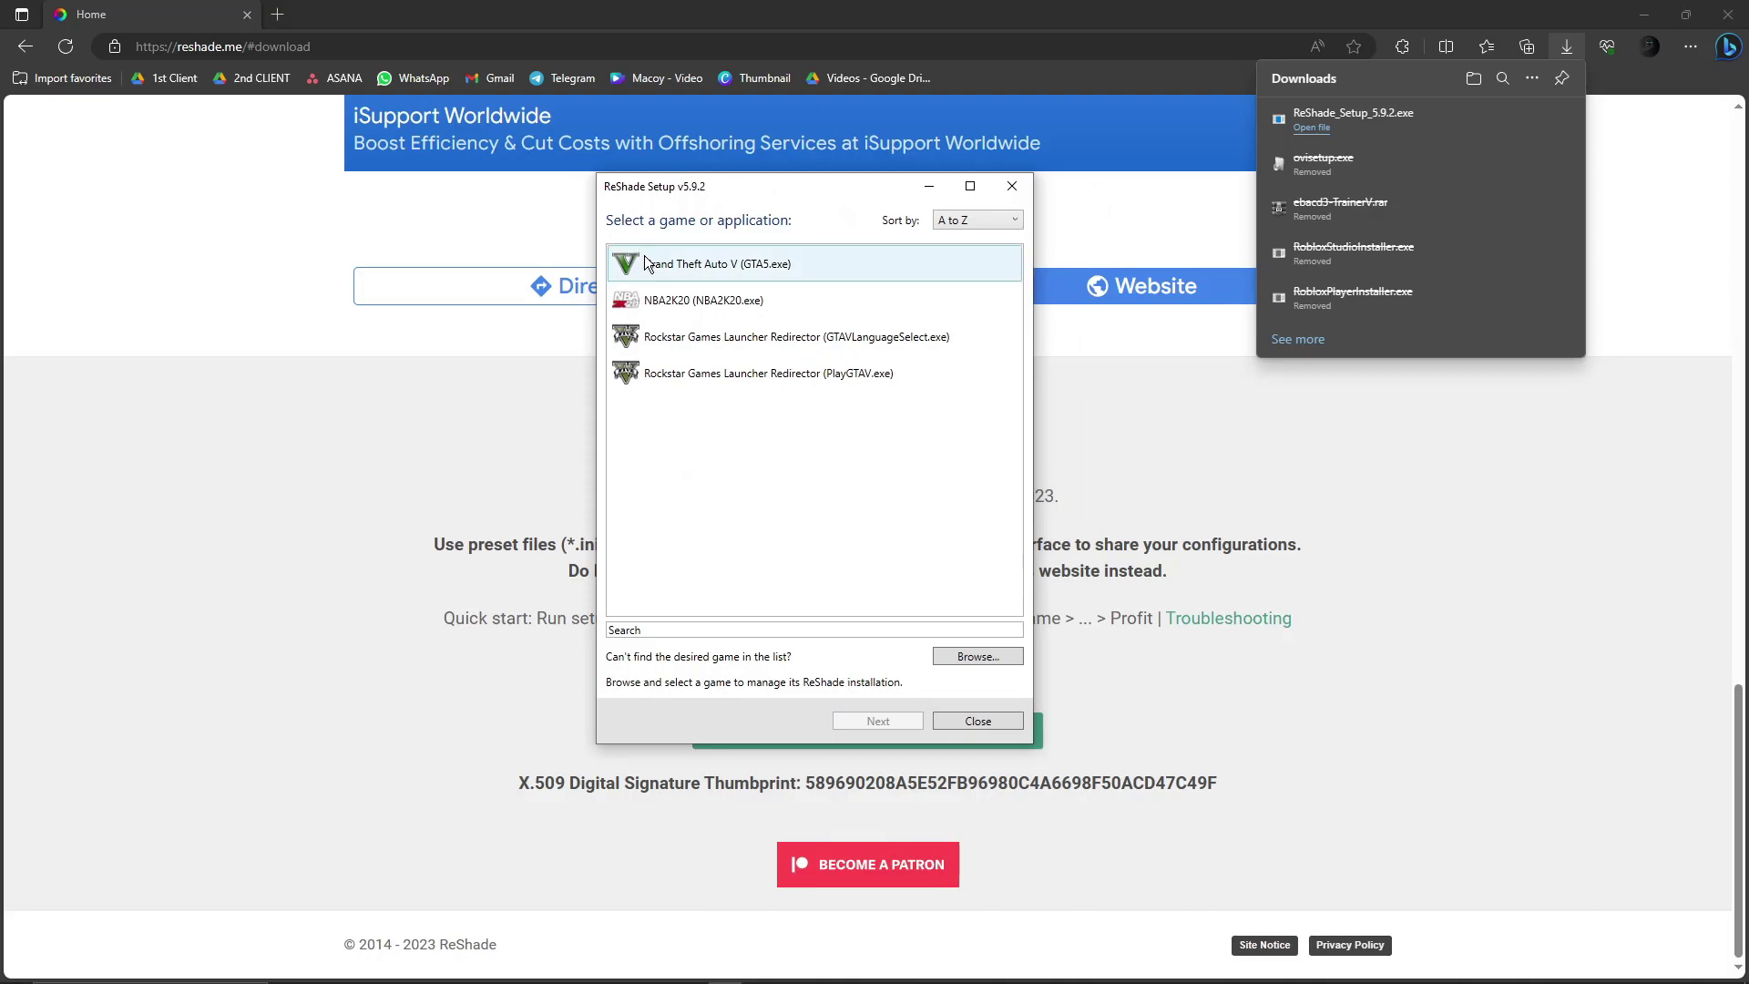
pyautogui.click(766, 299)
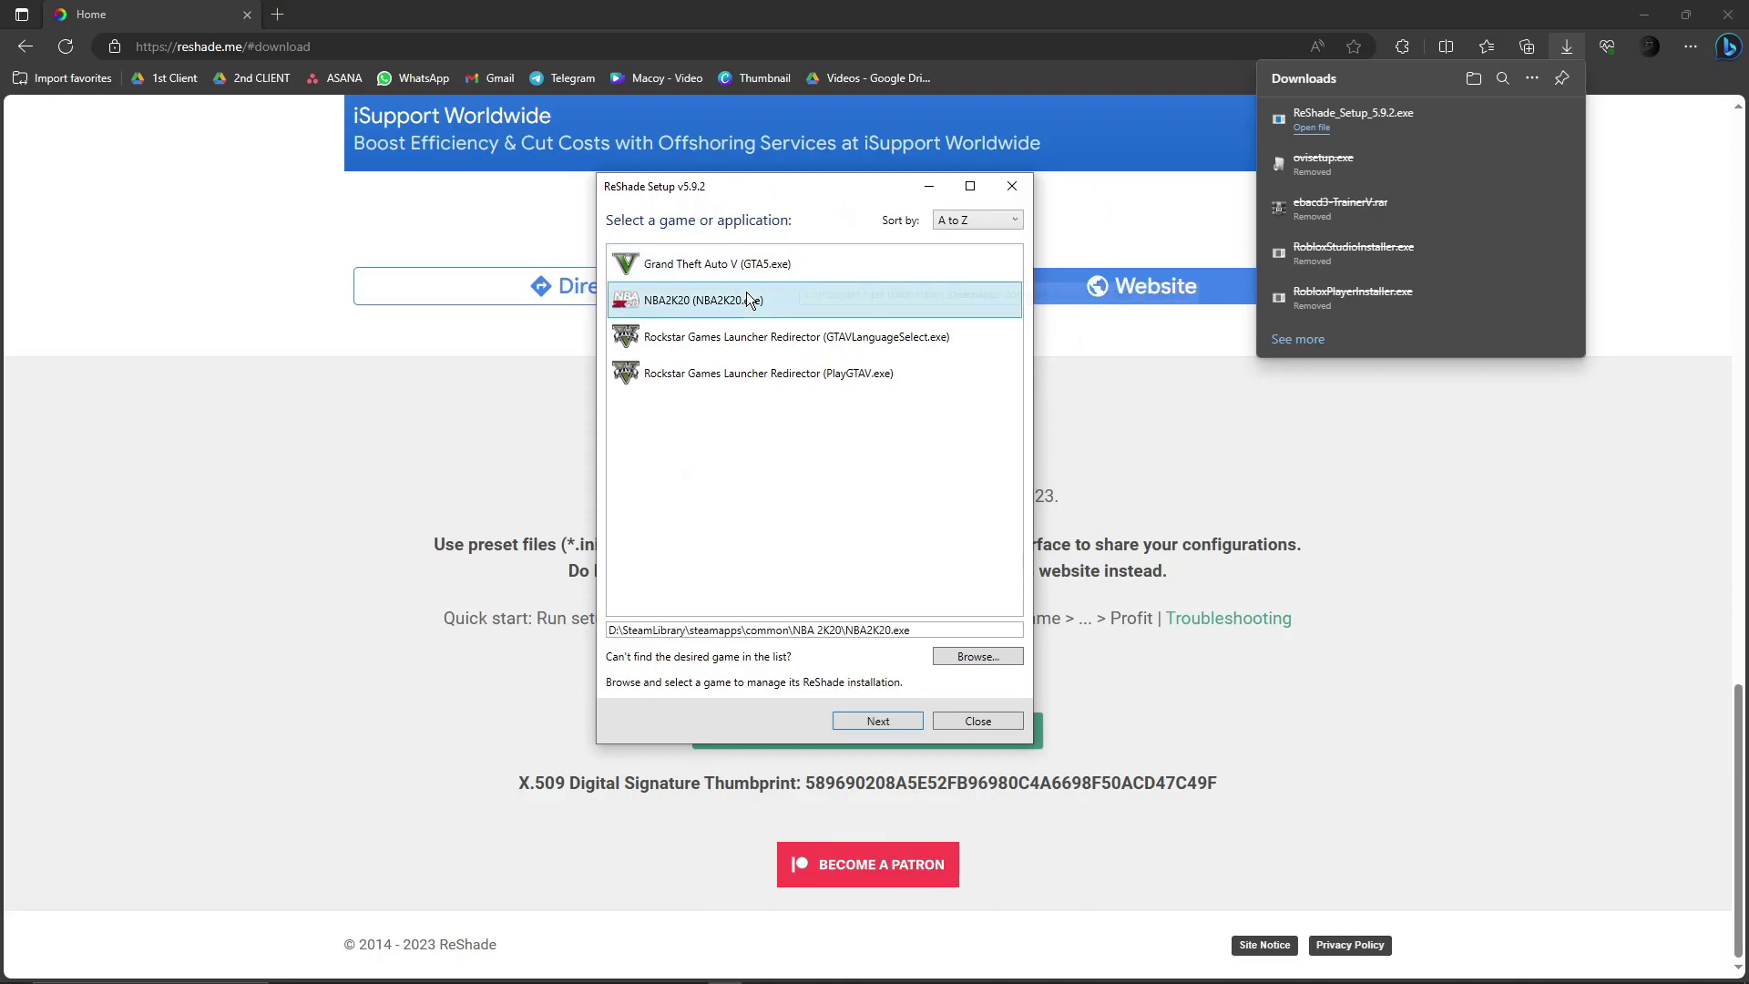
pyautogui.click(783, 336)
pyautogui.click(802, 375)
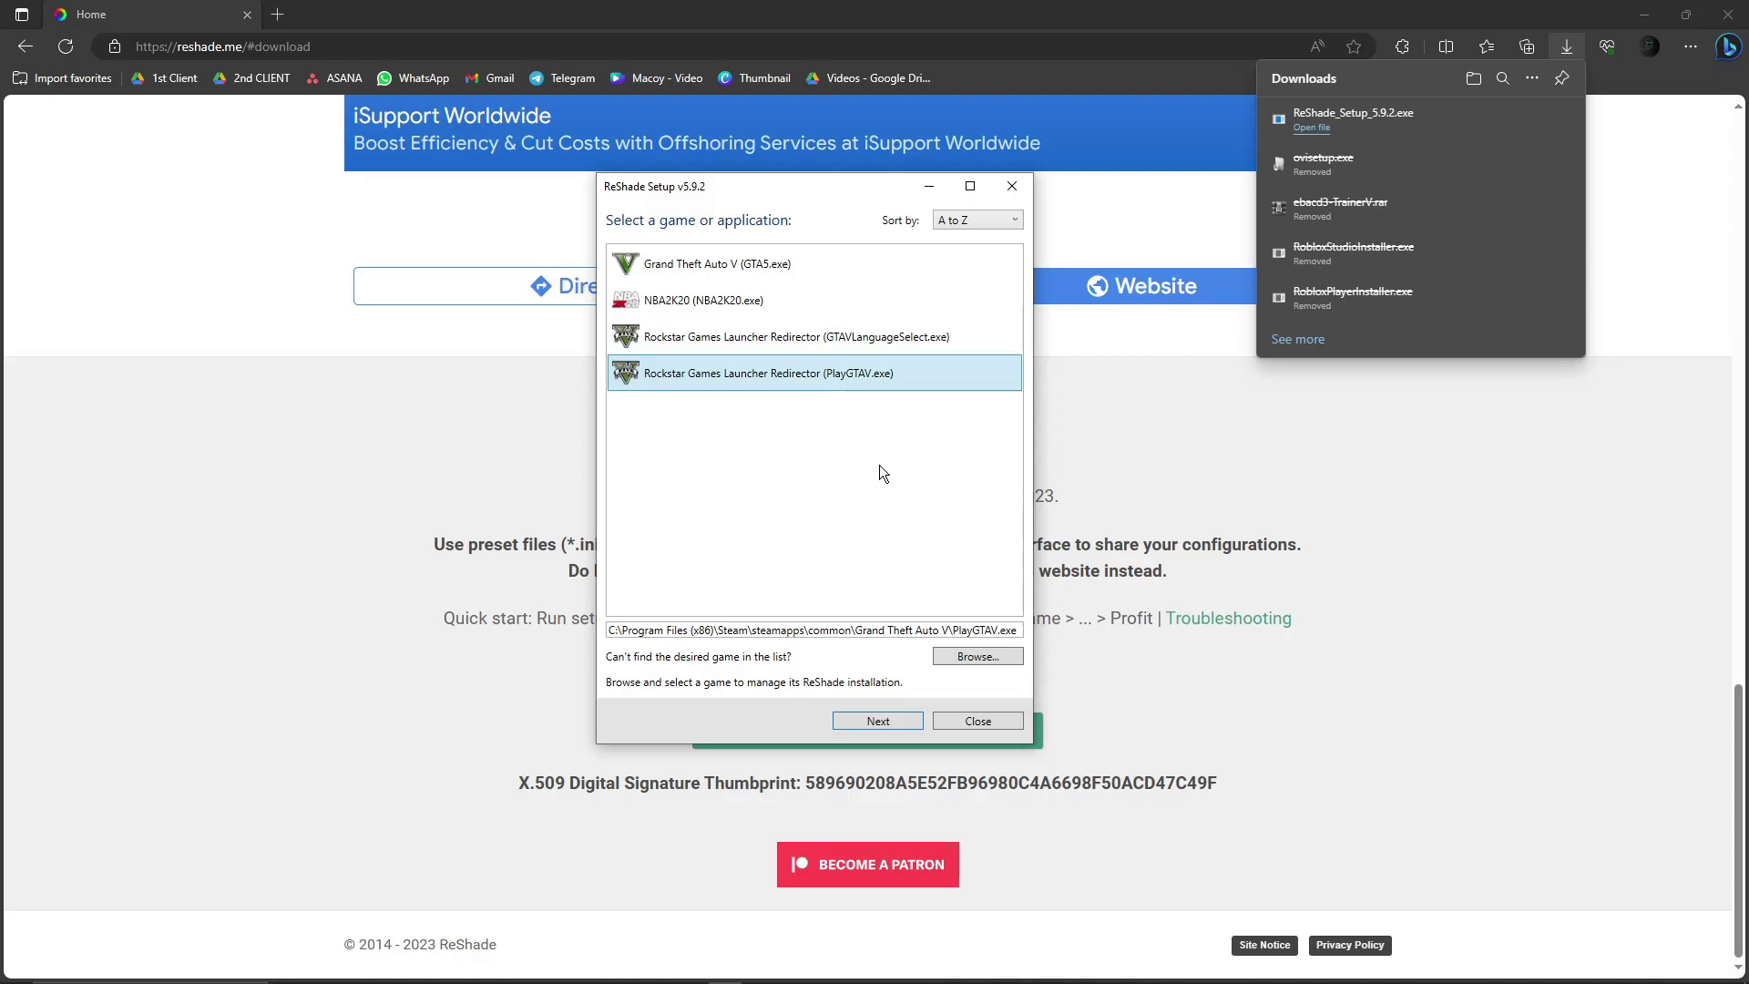
pyautogui.click(771, 336)
pyautogui.click(783, 375)
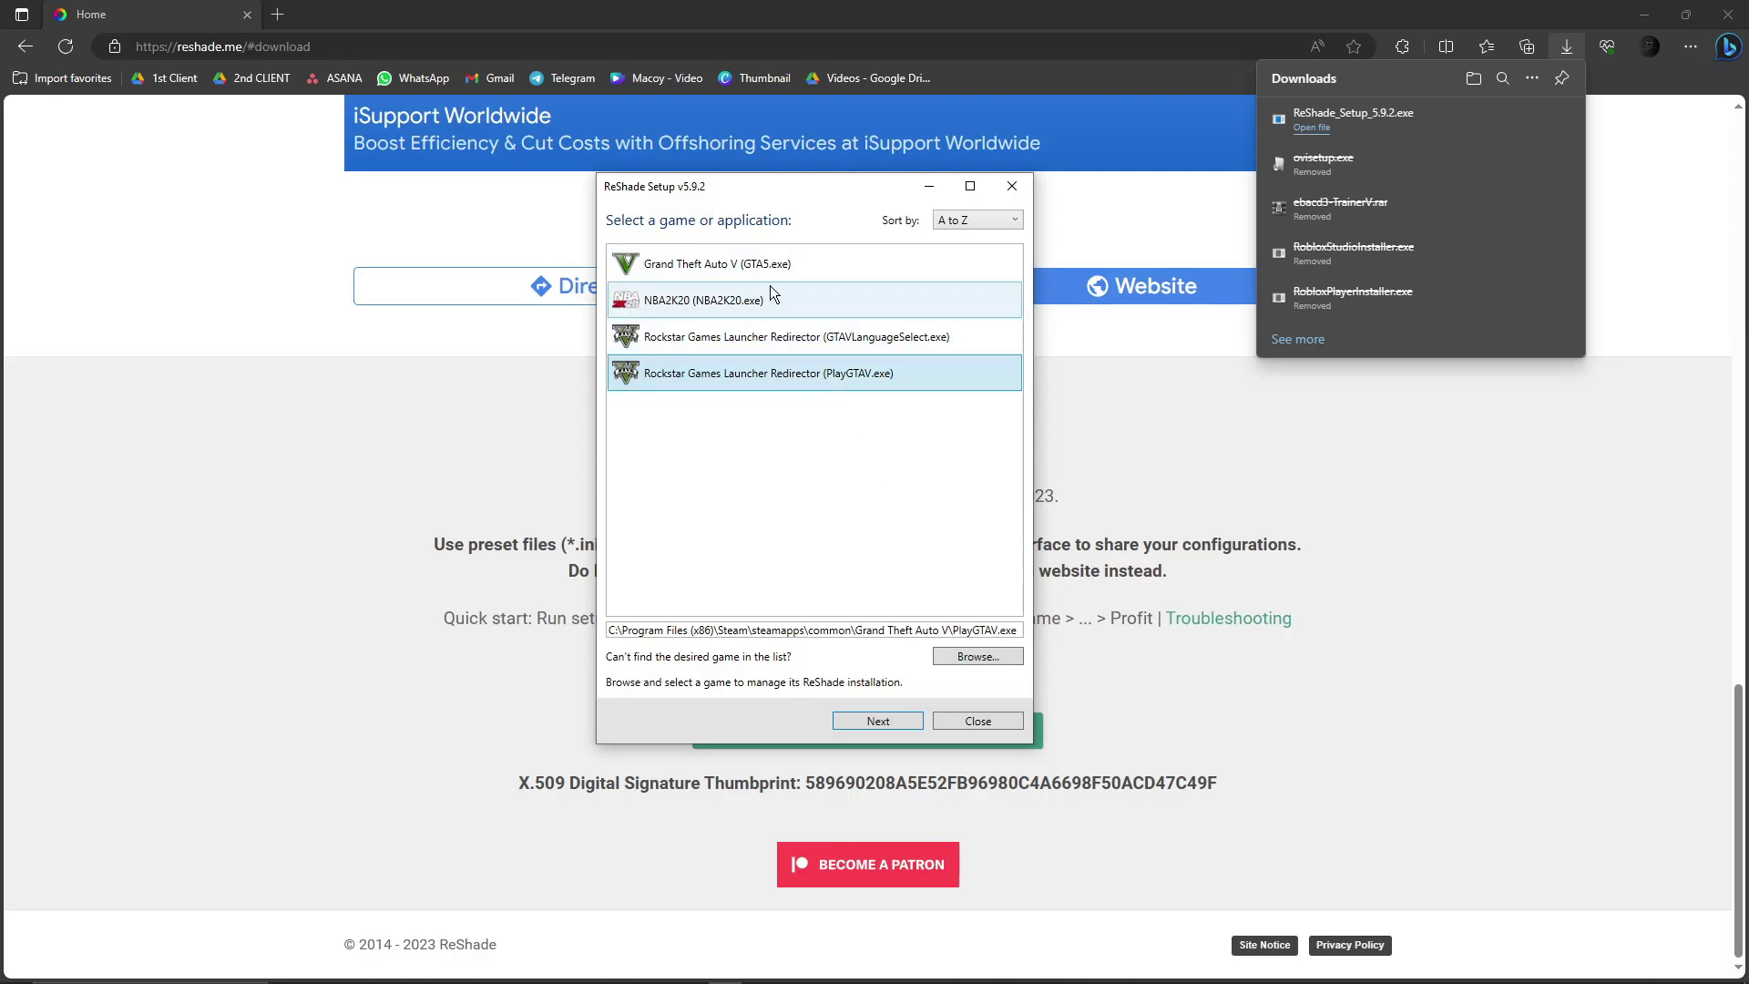
pyautogui.click(793, 266)
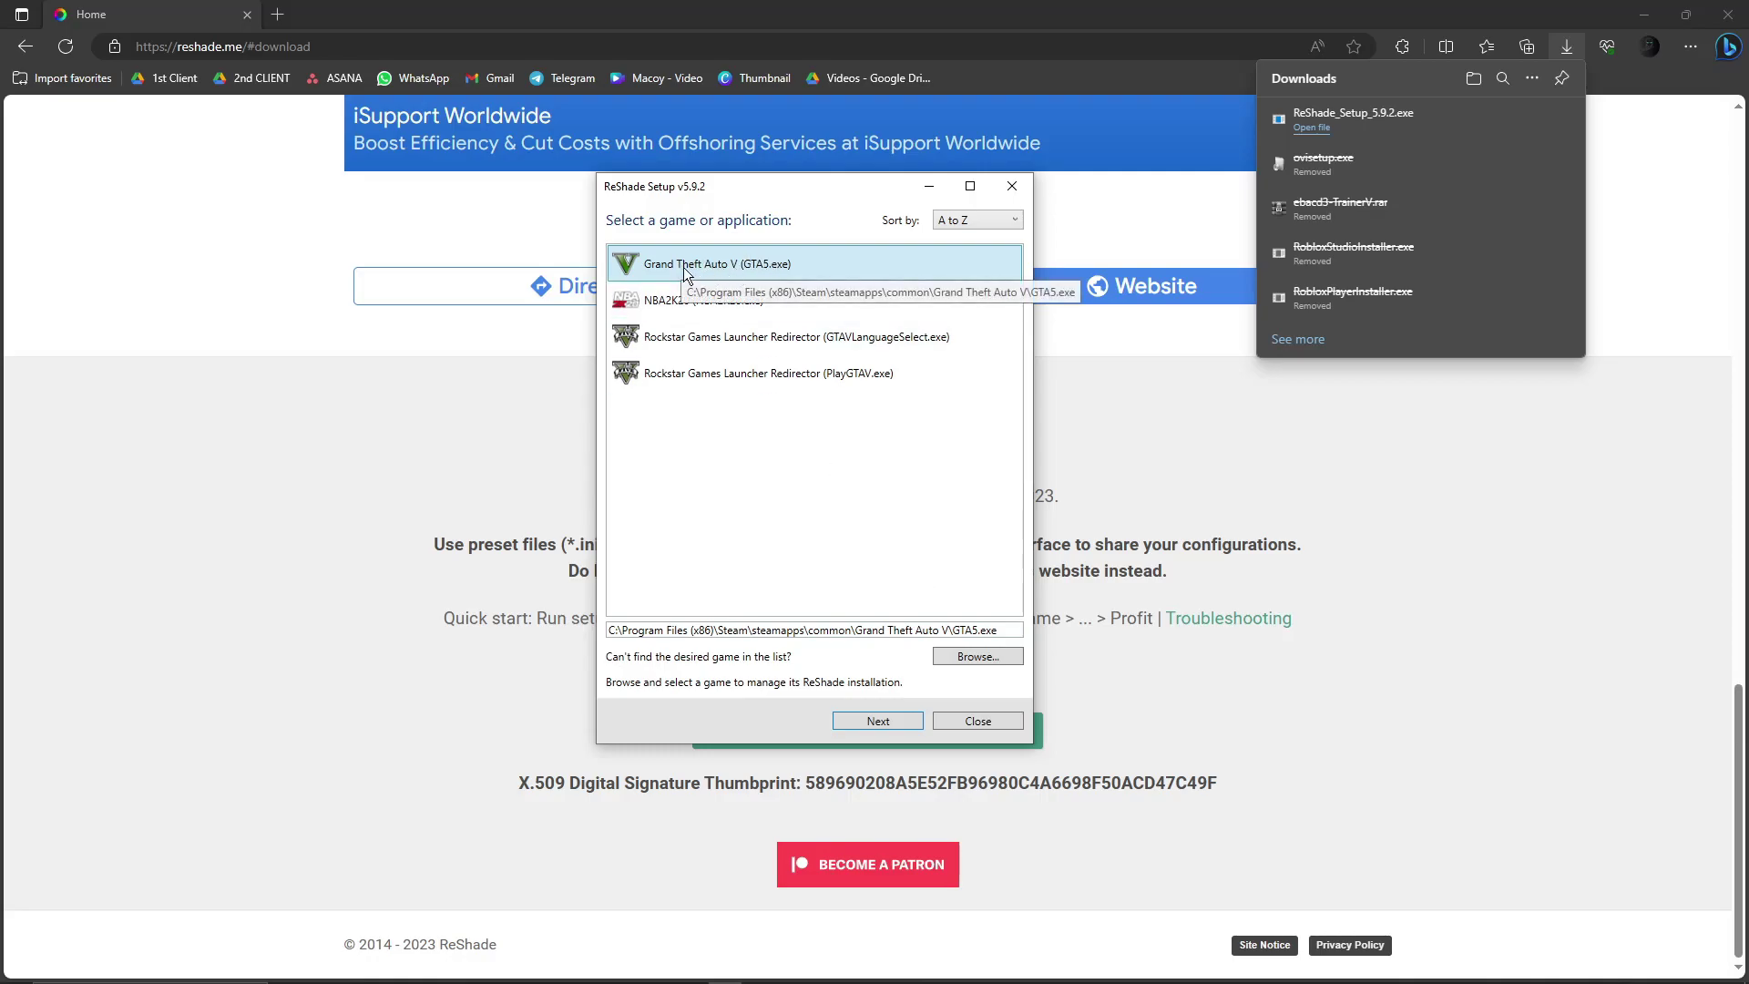
pyautogui.click(674, 300)
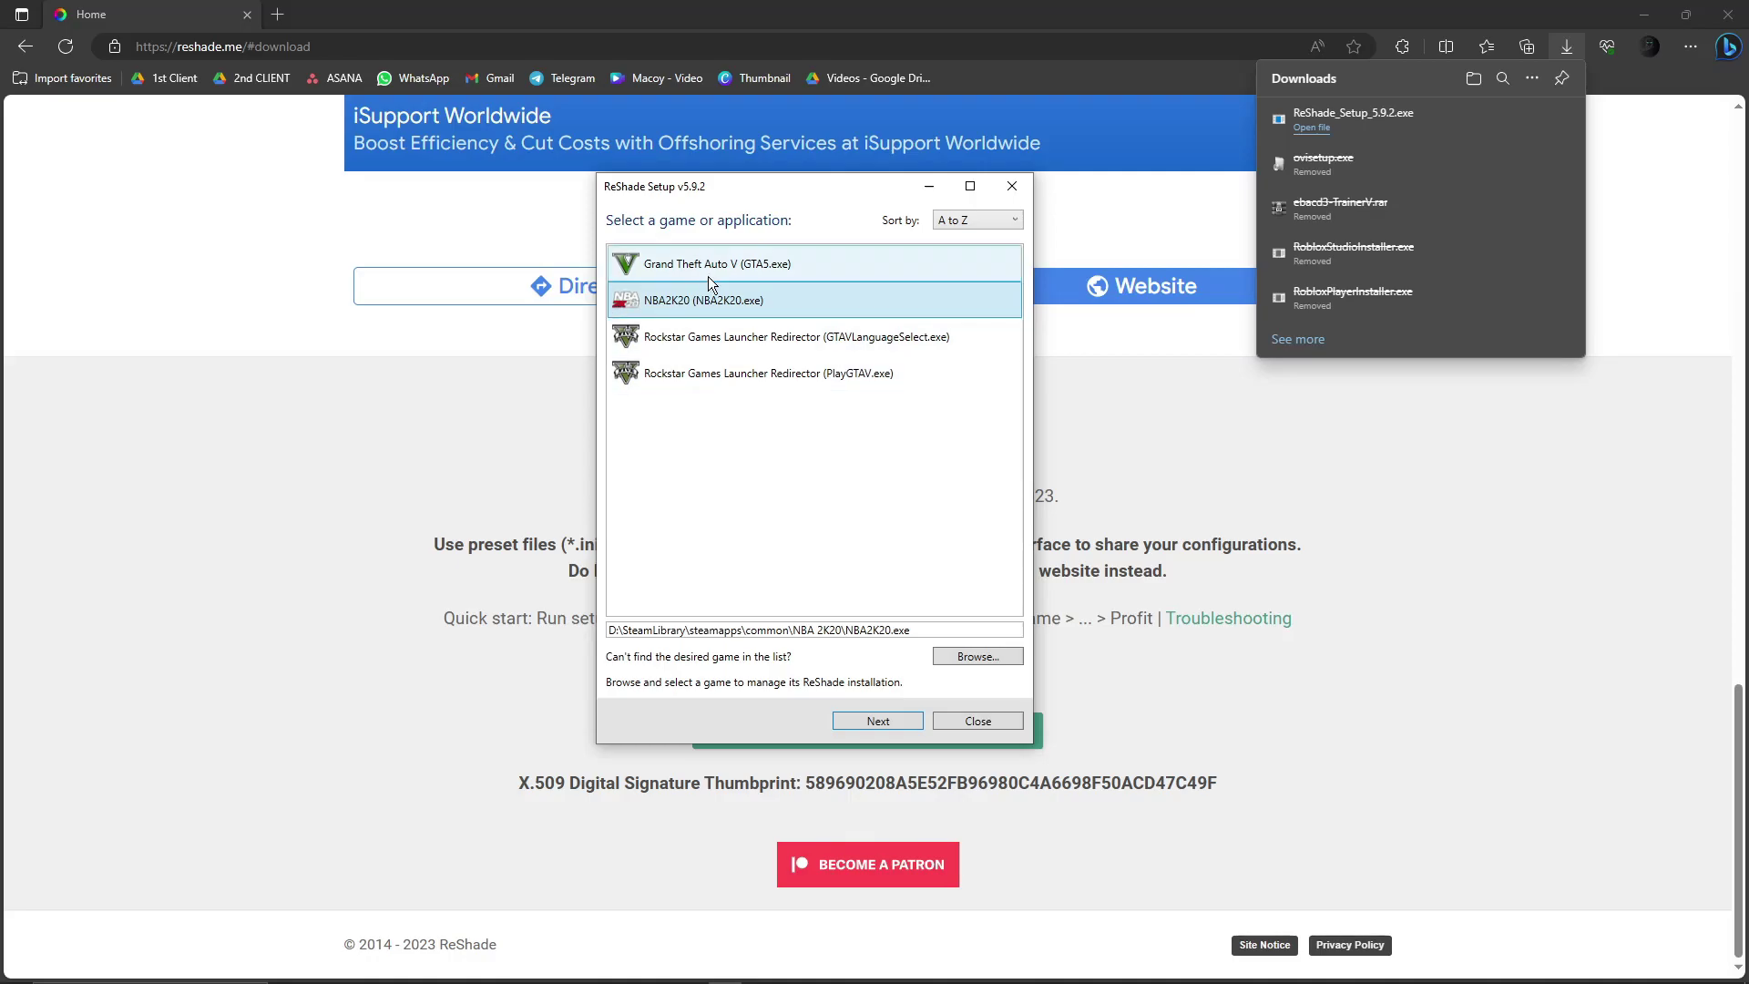
pyautogui.click(968, 653)
# Navigate to C:\Program Files (x86)\Steam\steamapps\common\Grand Theft Auto V and select GTA5
pyautogui.scroll(-5, 725, 492)
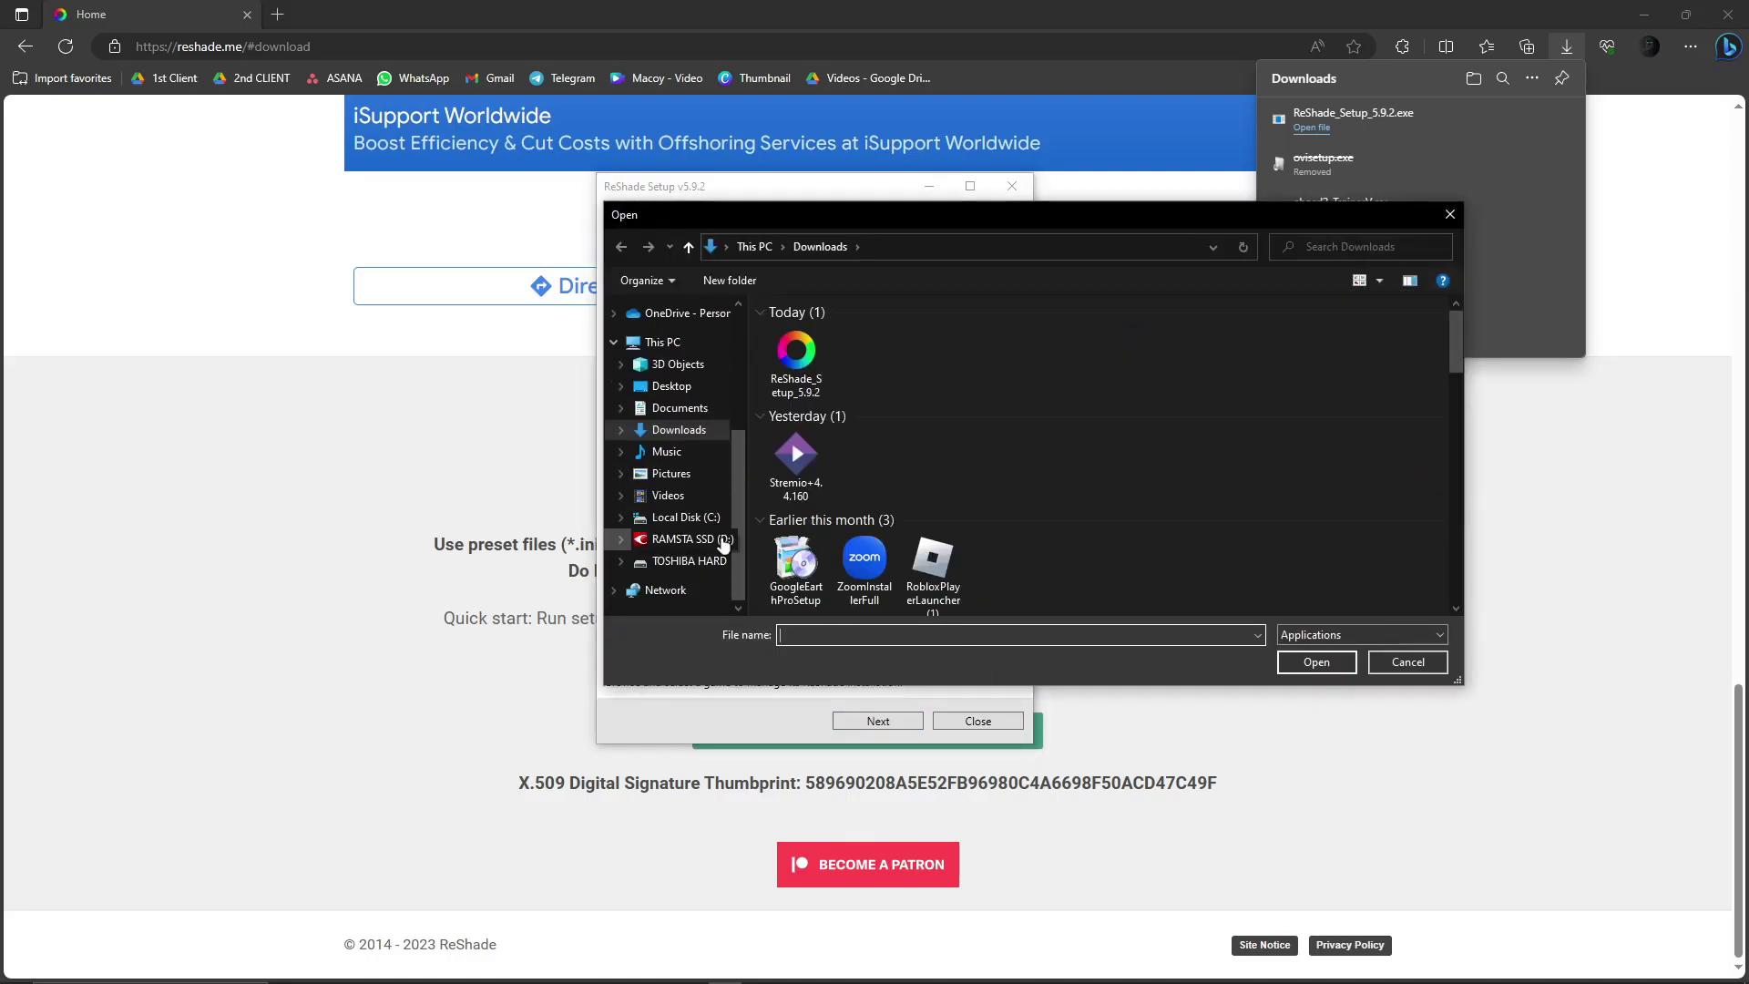
pyautogui.scroll(5, 724, 529)
pyautogui.scroll(-3, 724, 545)
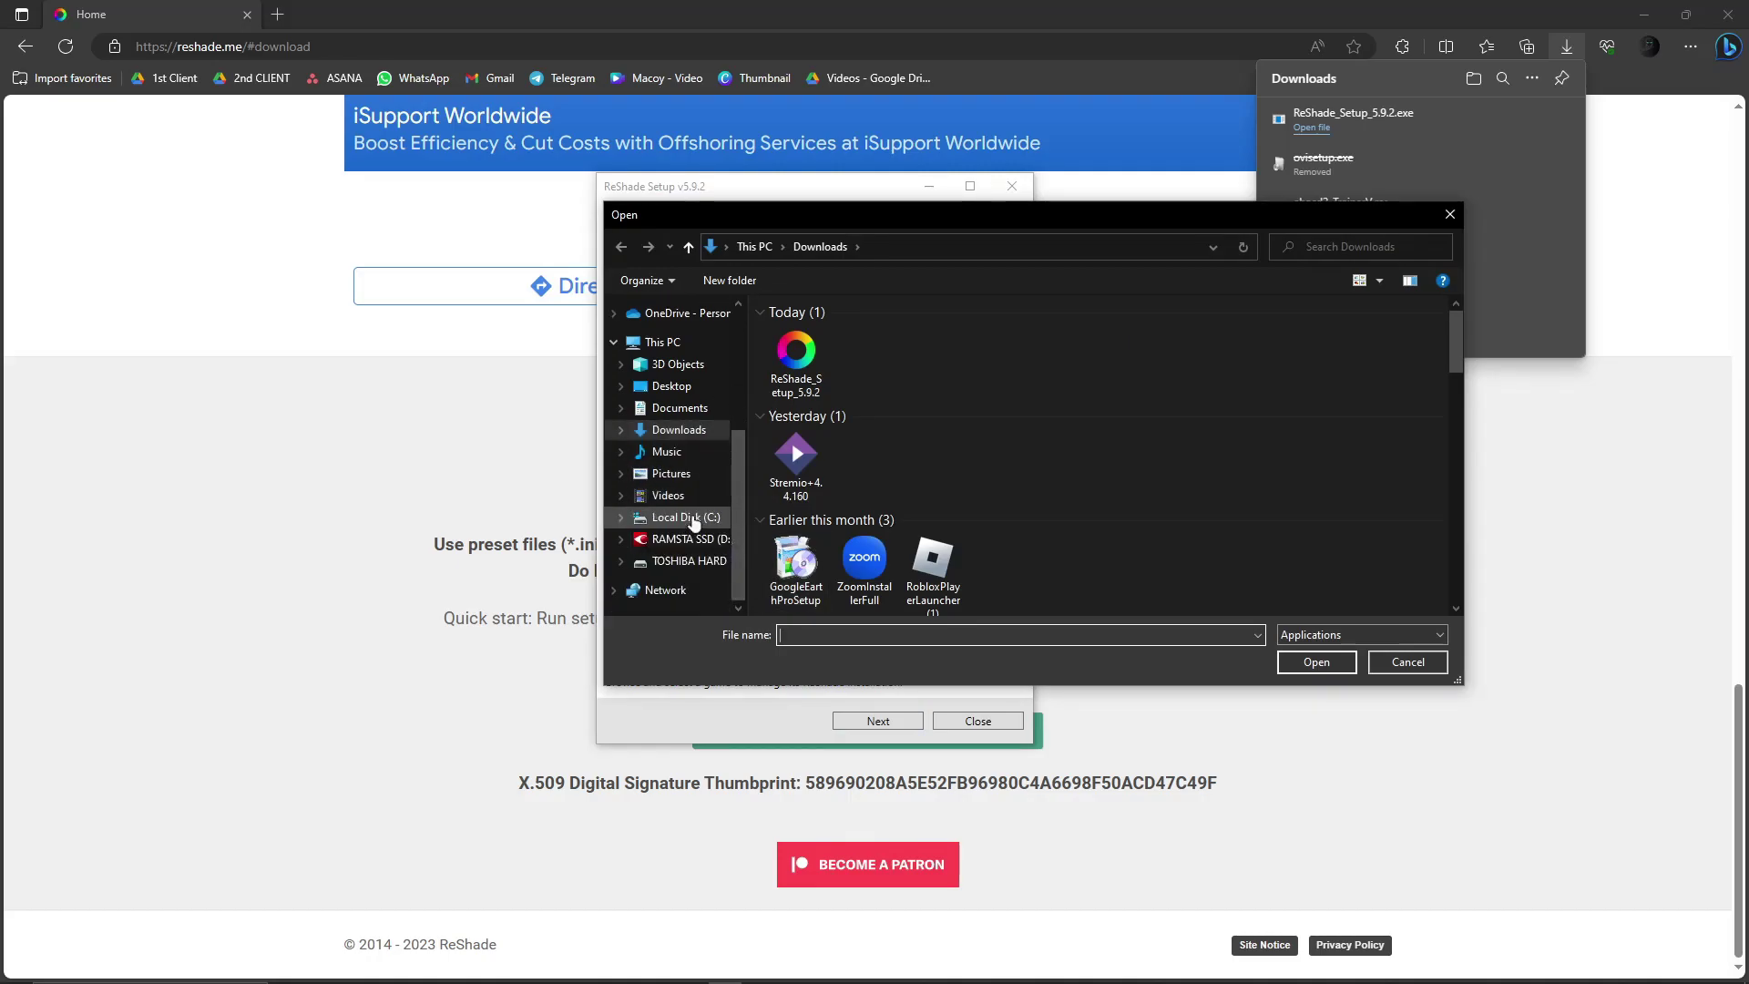
pyautogui.click(692, 519)
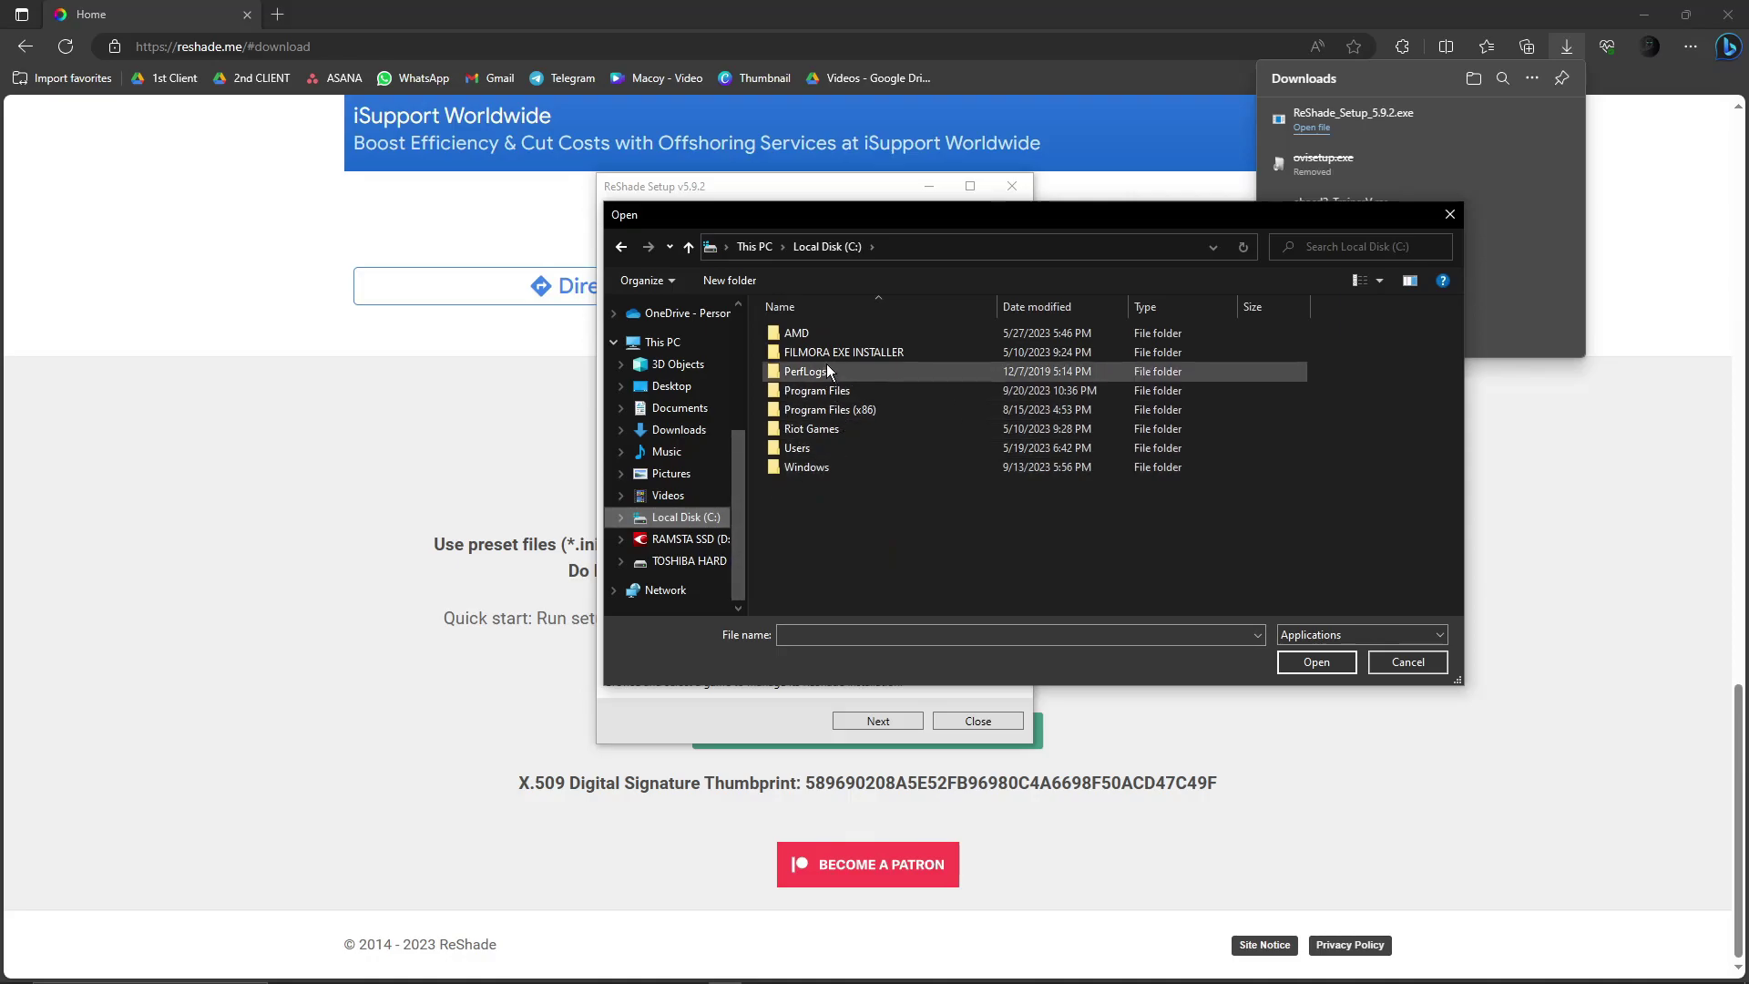
pyautogui.doubleClick(849, 412)
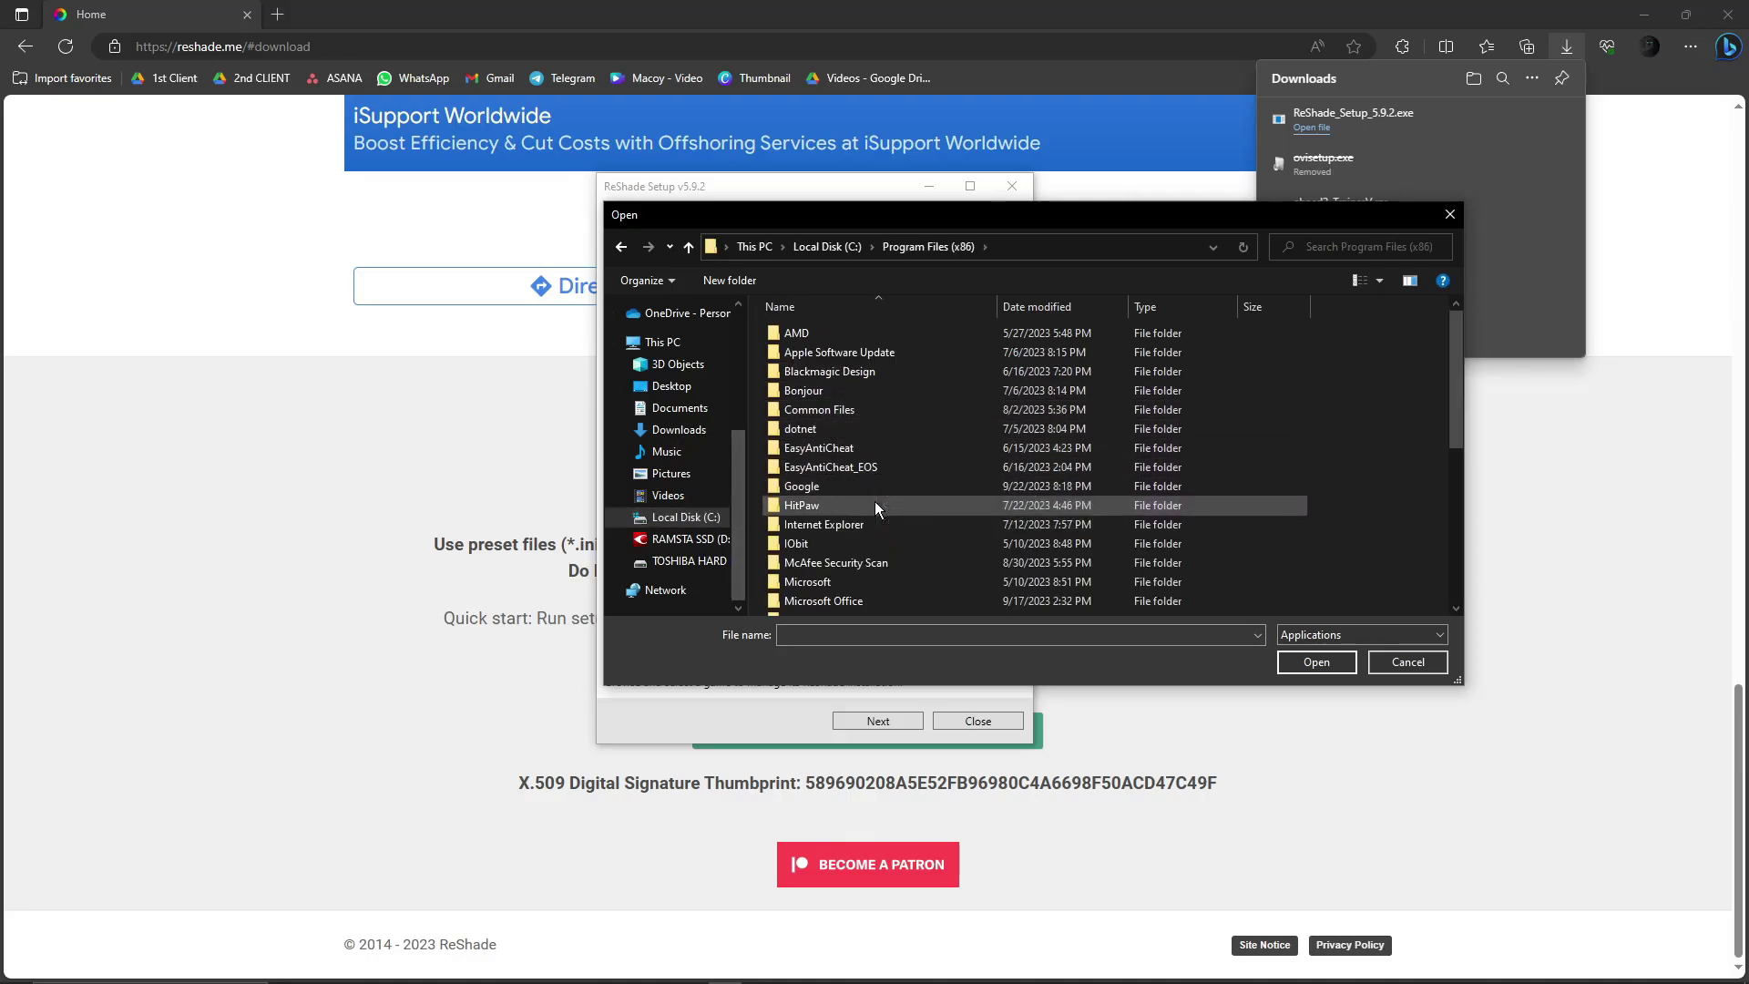
pyautogui.scroll(-5, 876, 506)
pyautogui.doubleClick(833, 435)
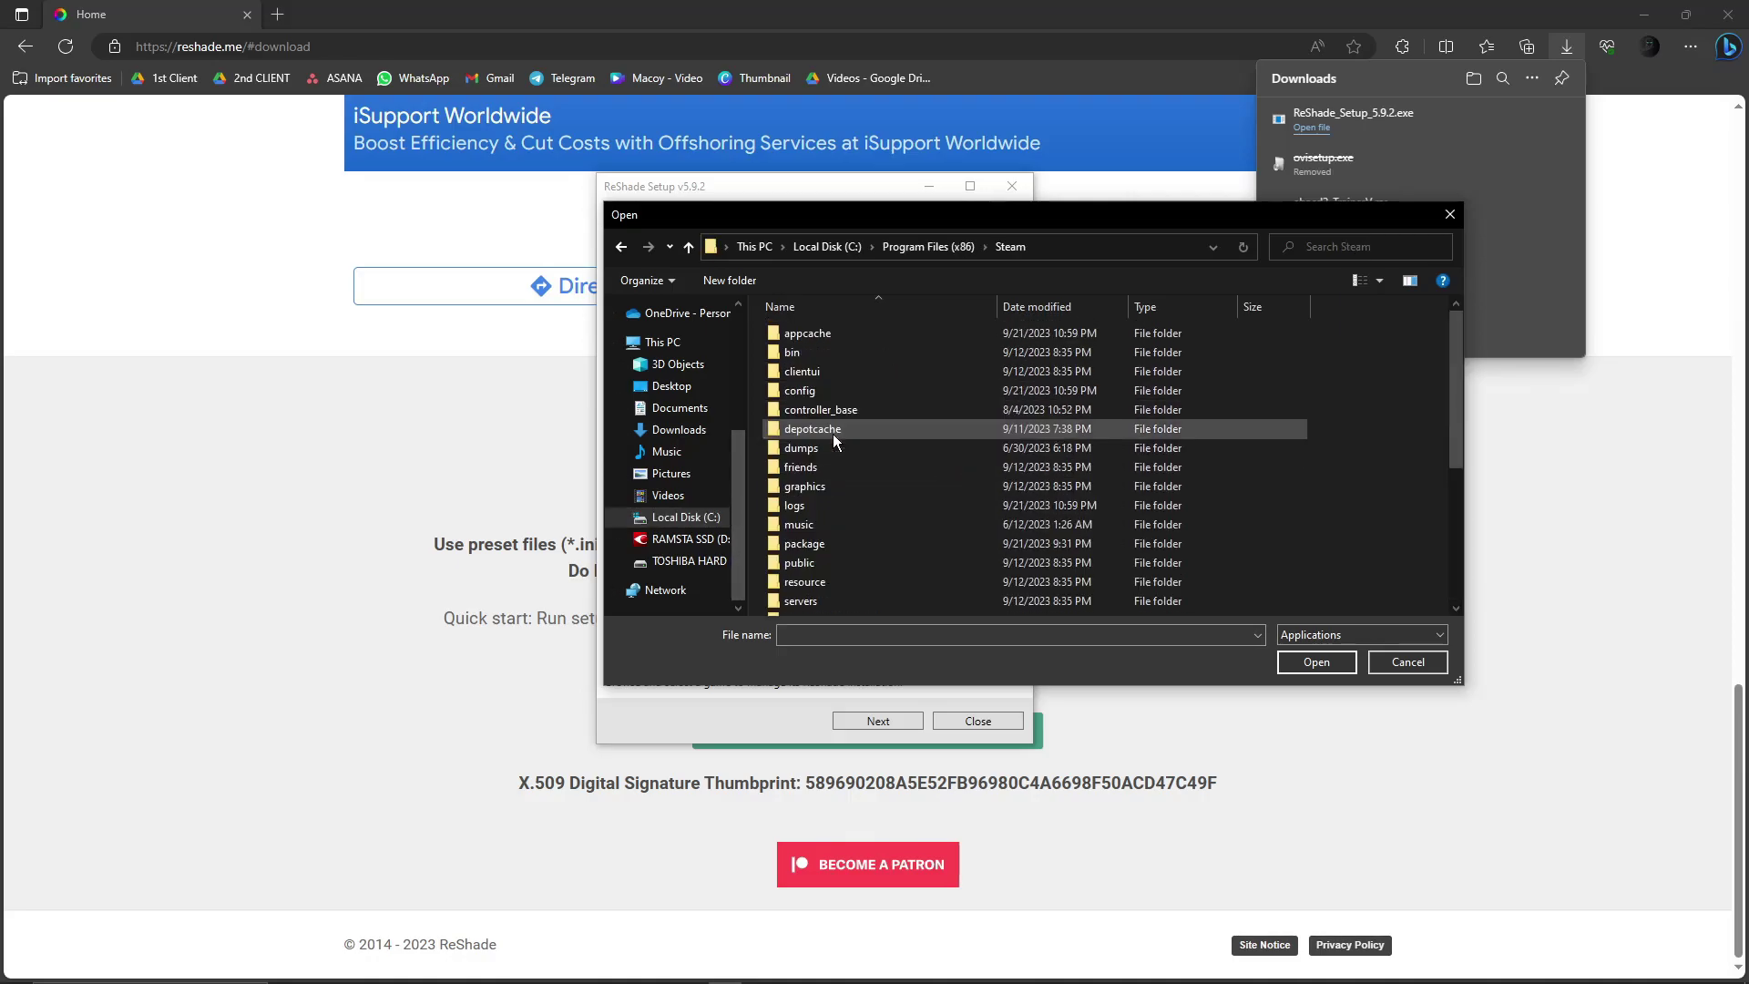
pyautogui.scroll(-1, 867, 537)
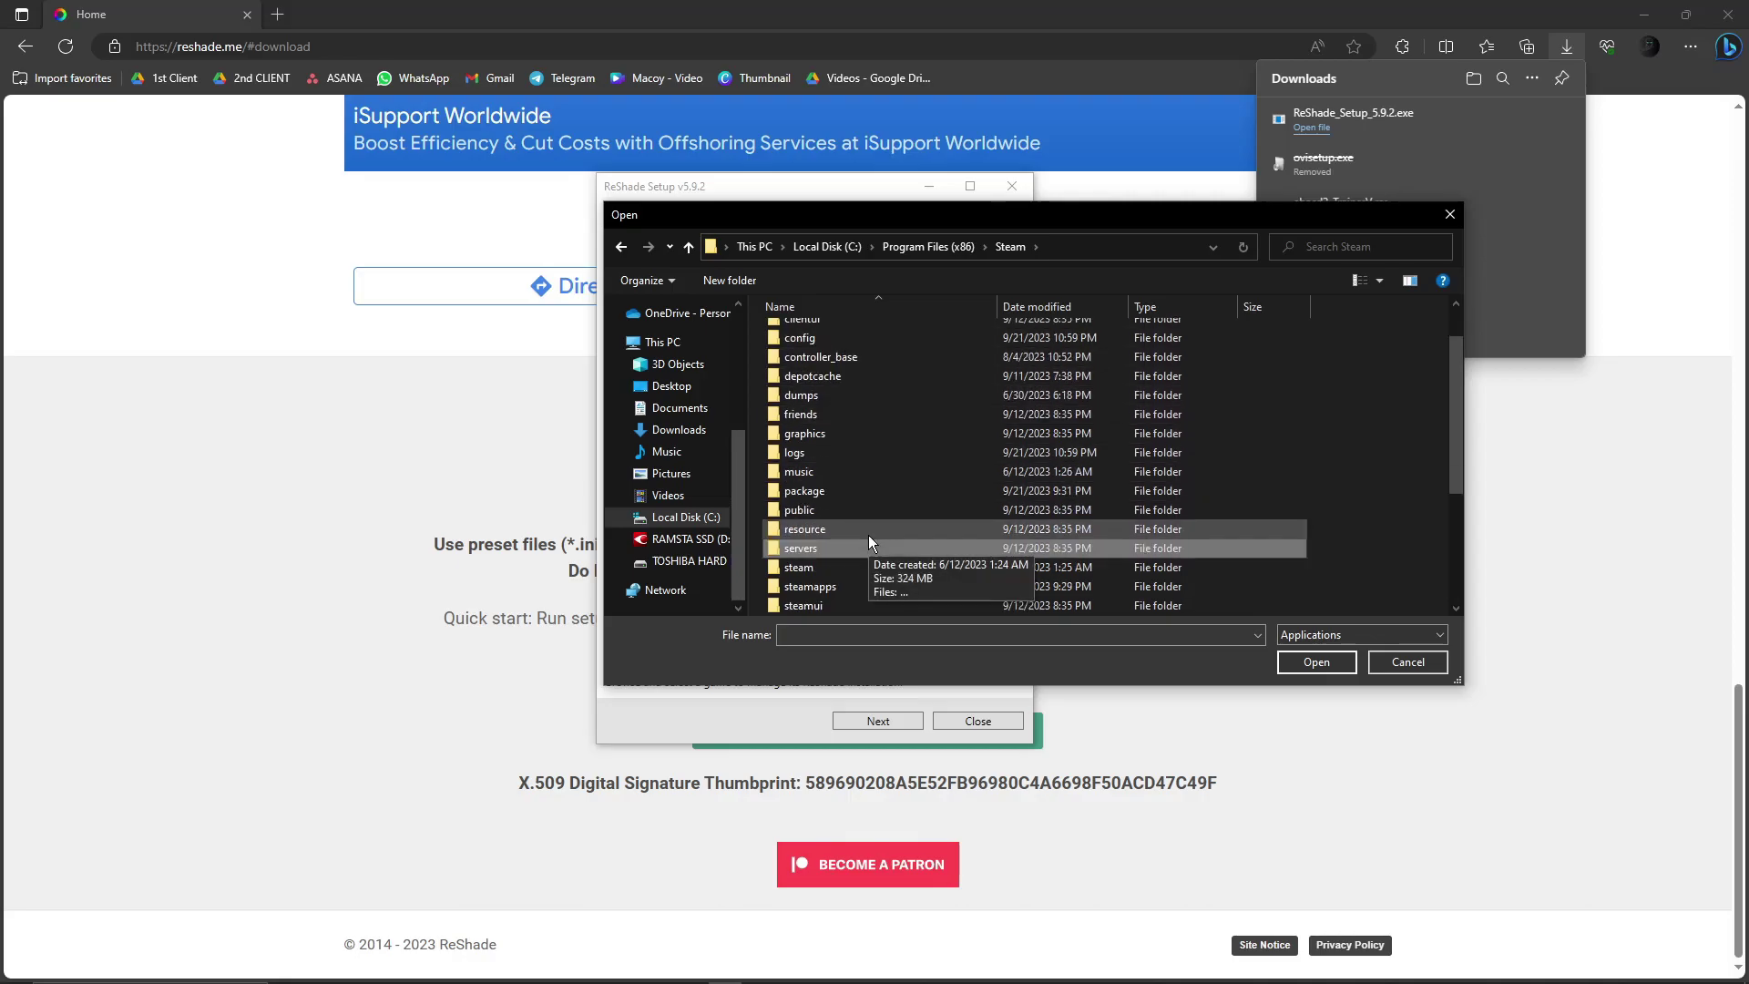
pyautogui.doubleClick(801, 589)
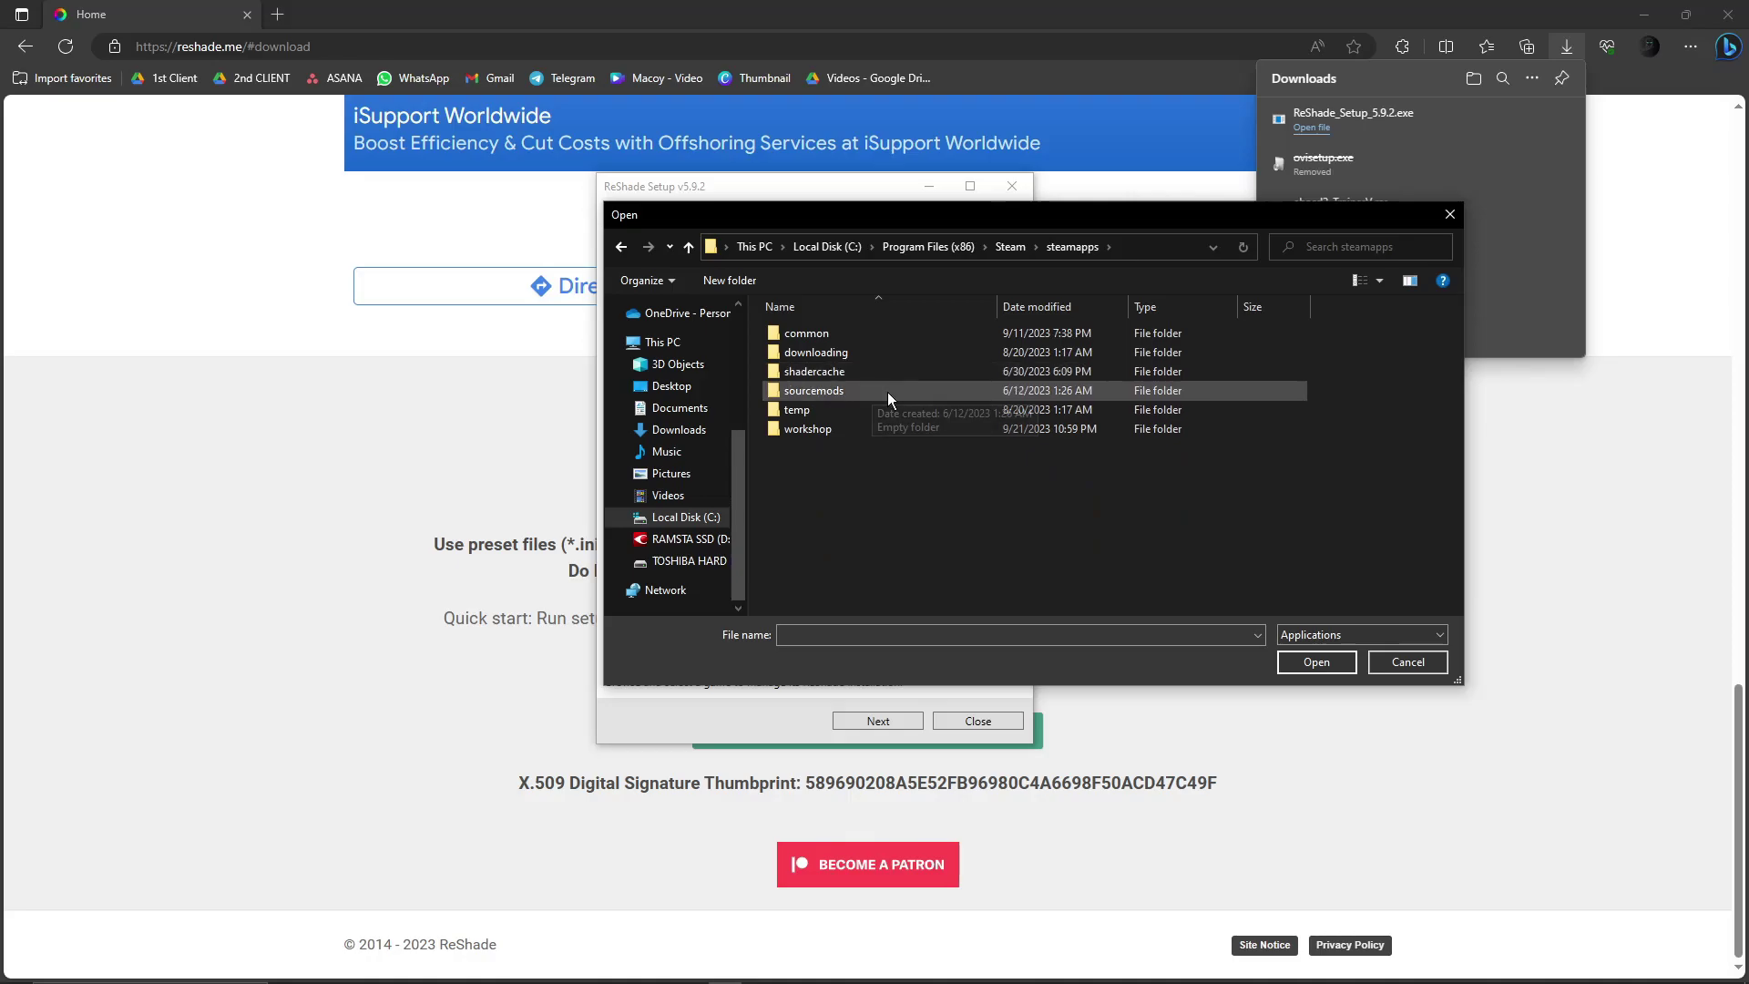
pyautogui.doubleClick(811, 337)
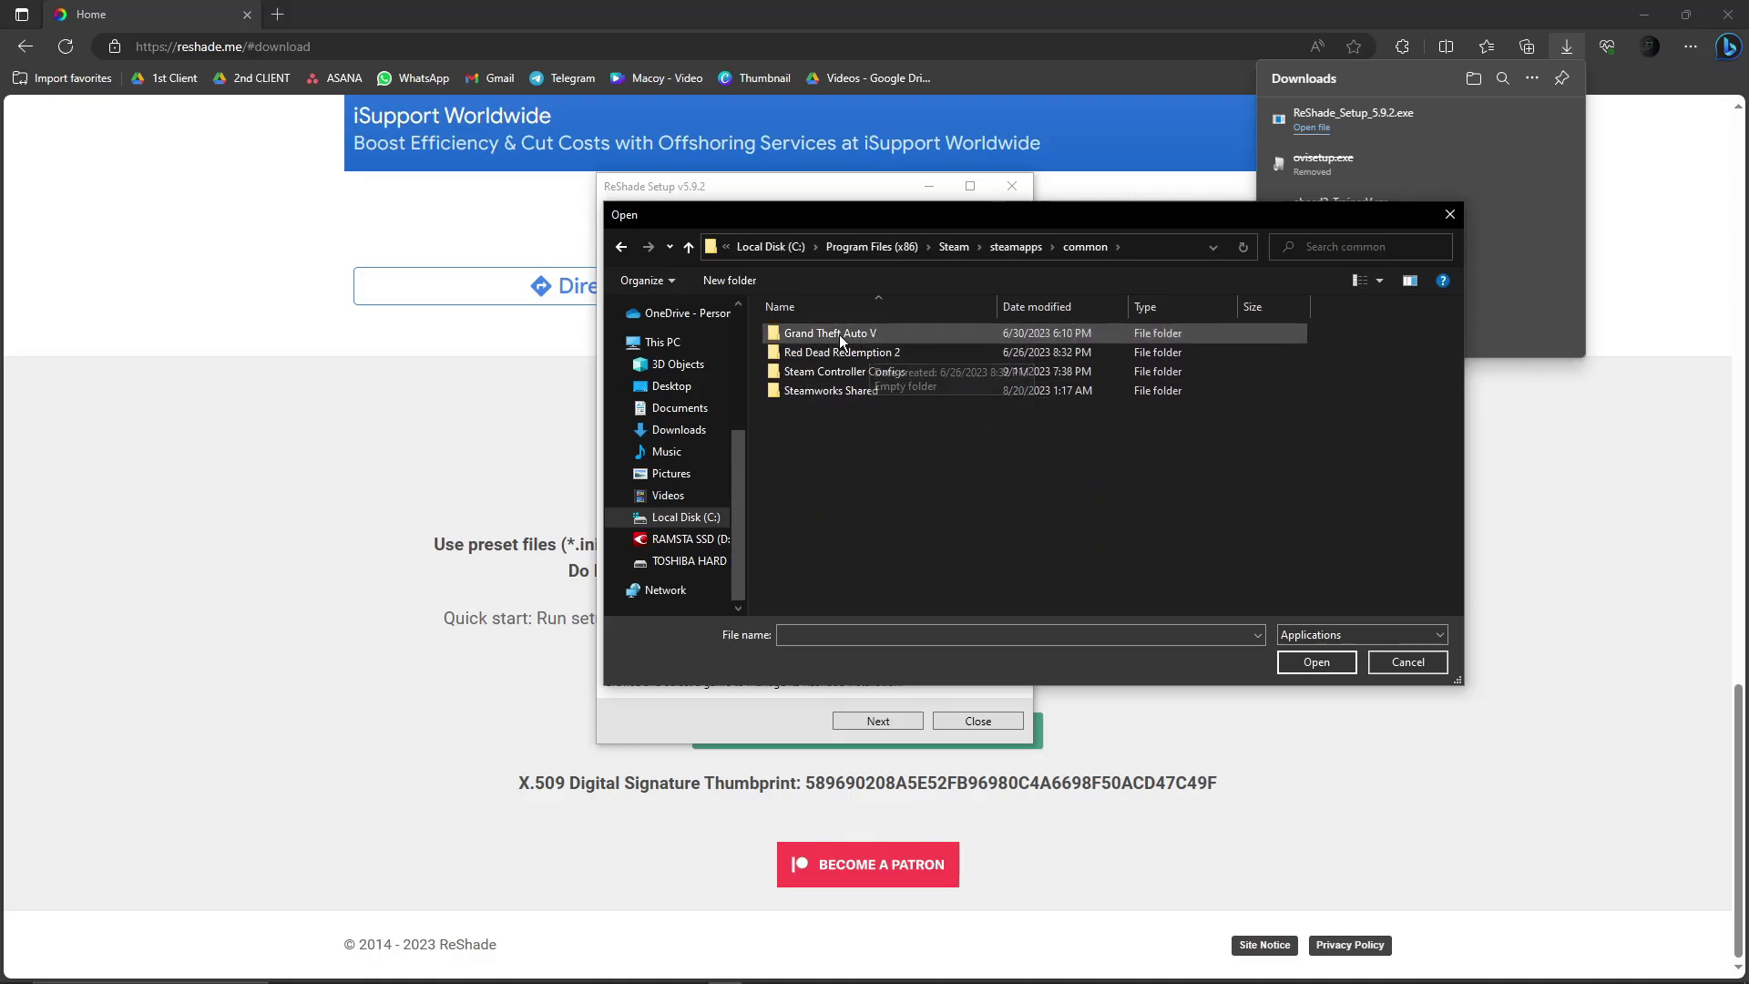
pyautogui.doubleClick(833, 332)
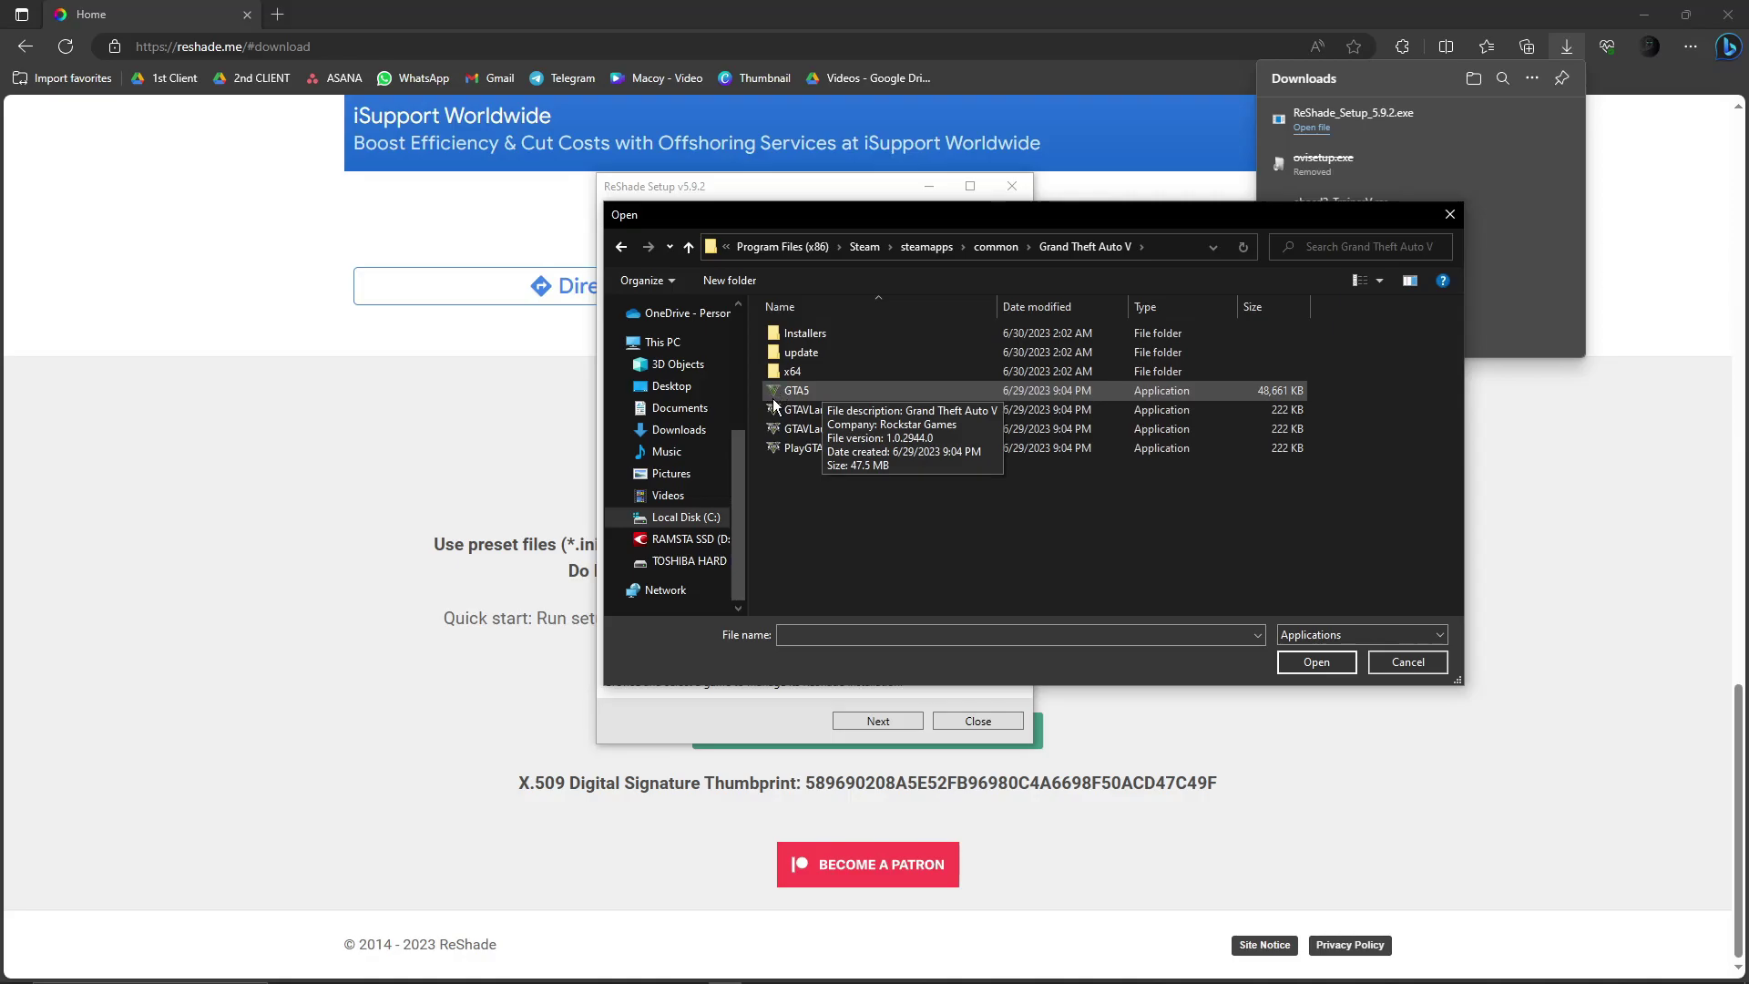
pyautogui.click(849, 390)
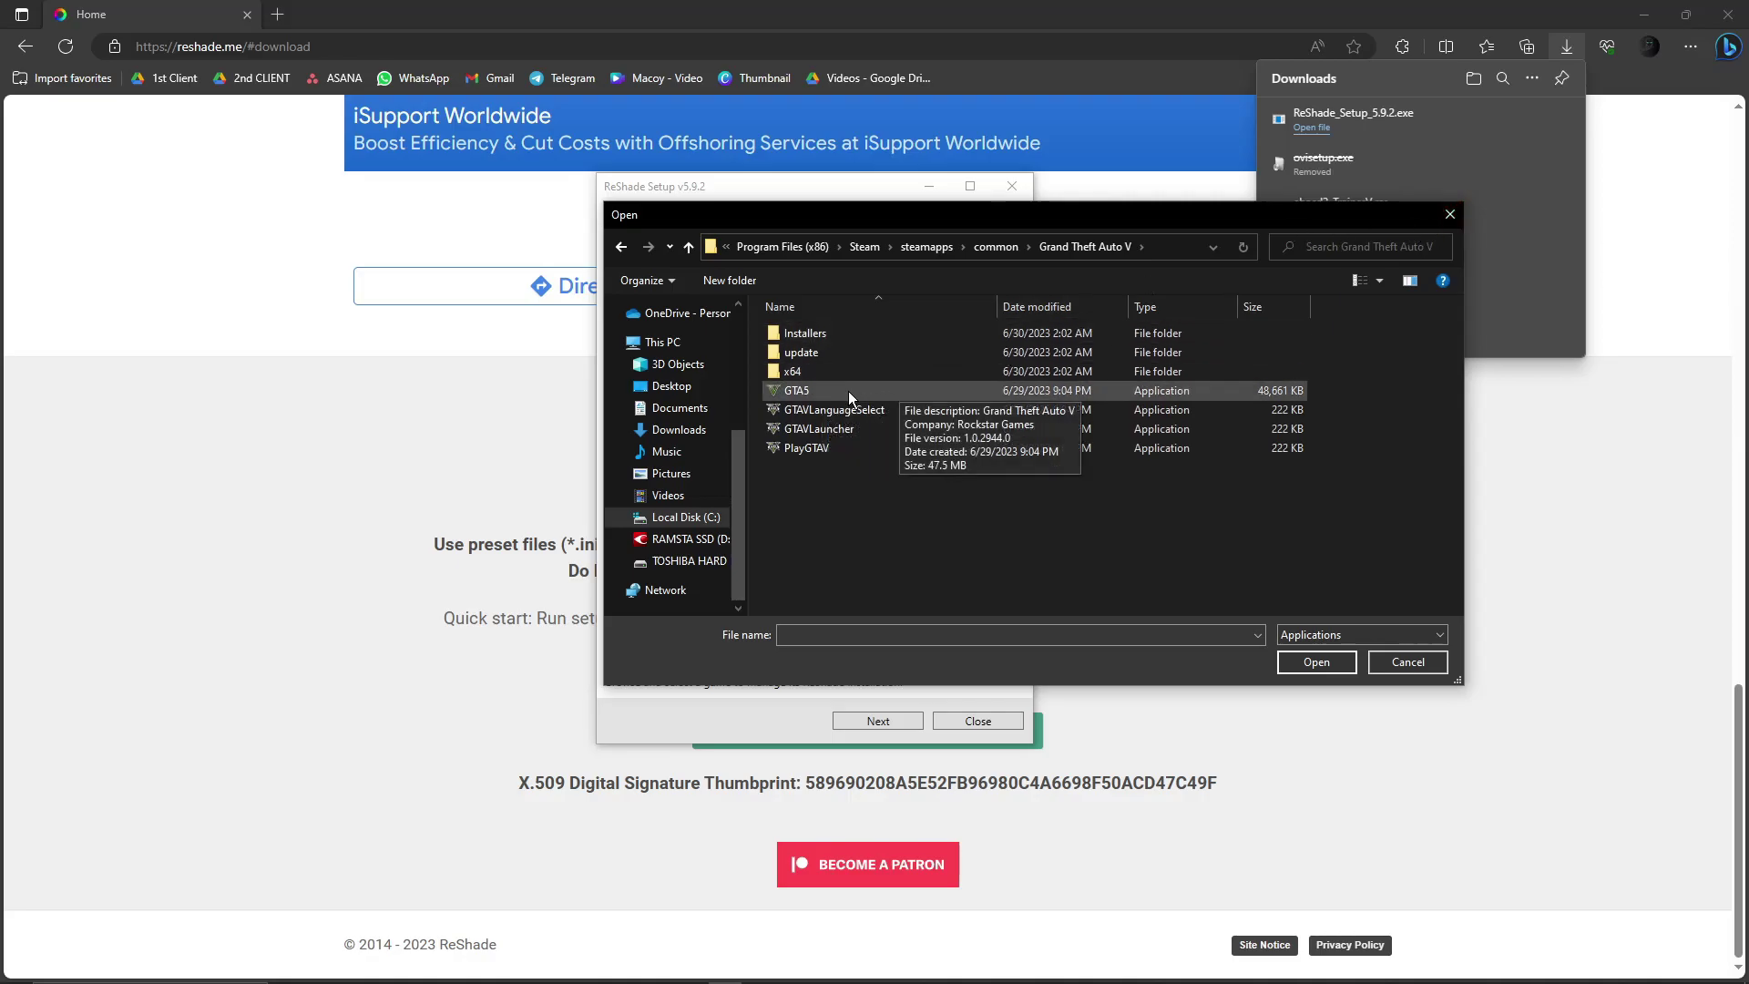
# Cancel the file browser, target Grand Theft Auto V (GTA5.exe), and keep DirectX 10/11/12
pyautogui.click(1451, 214)
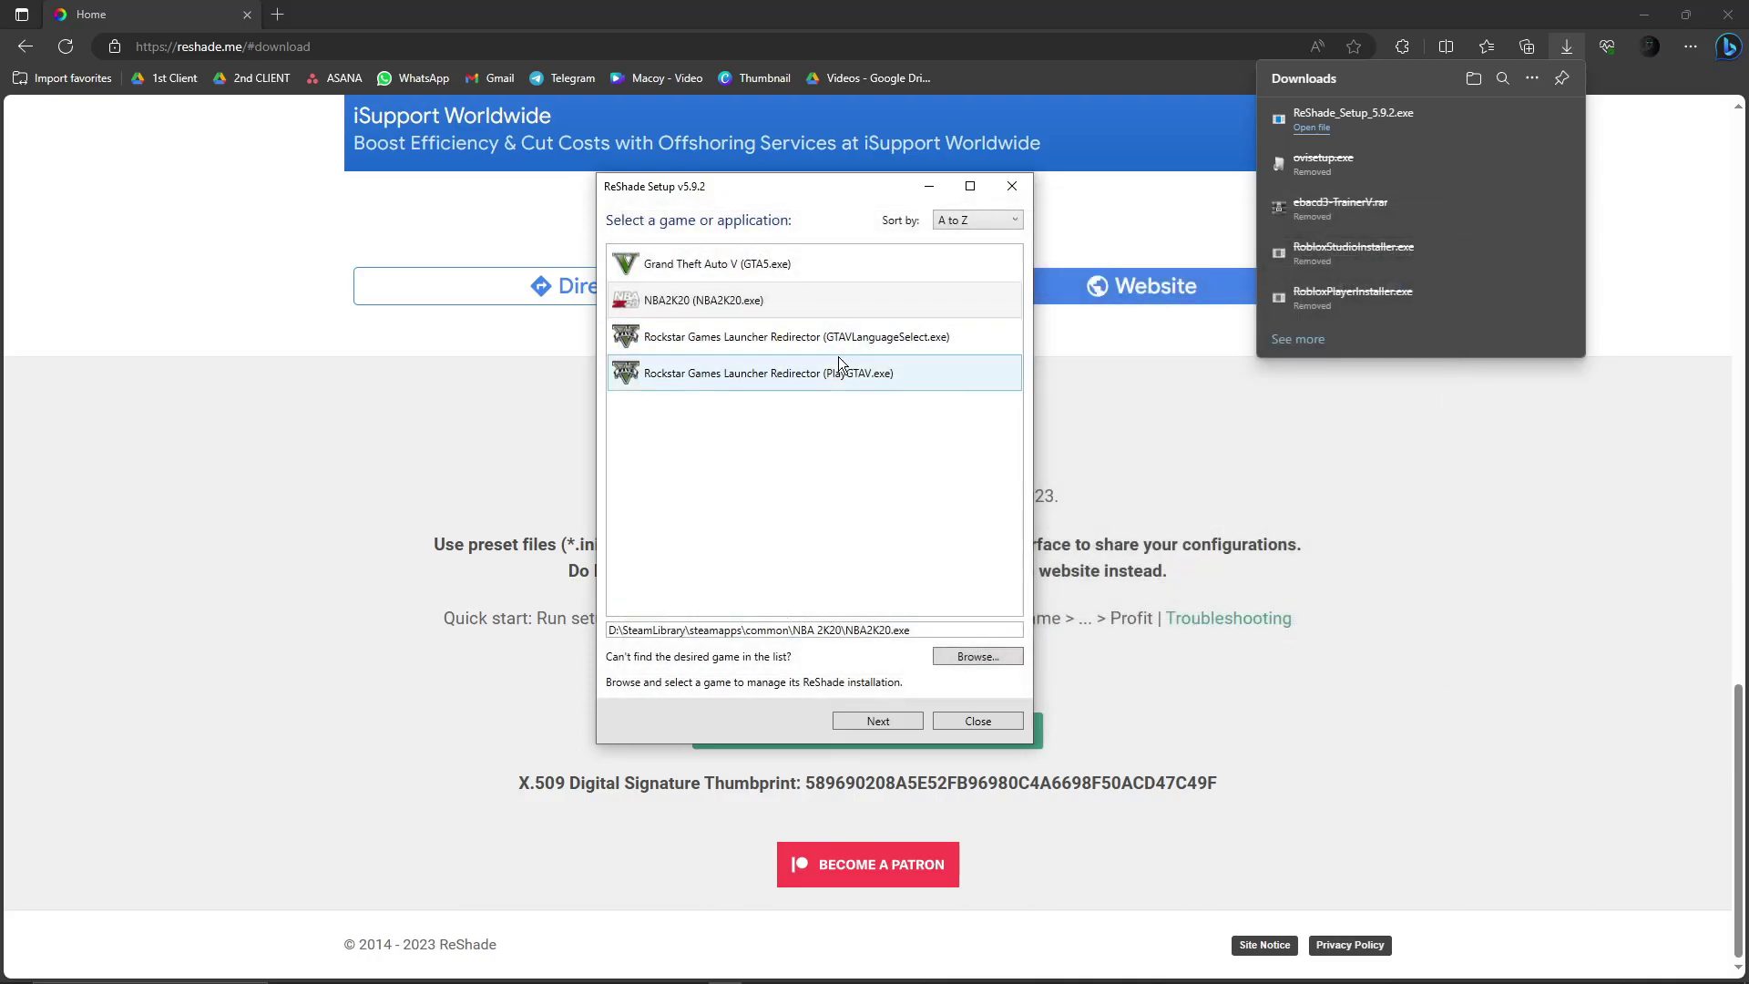
pyautogui.click(685, 264)
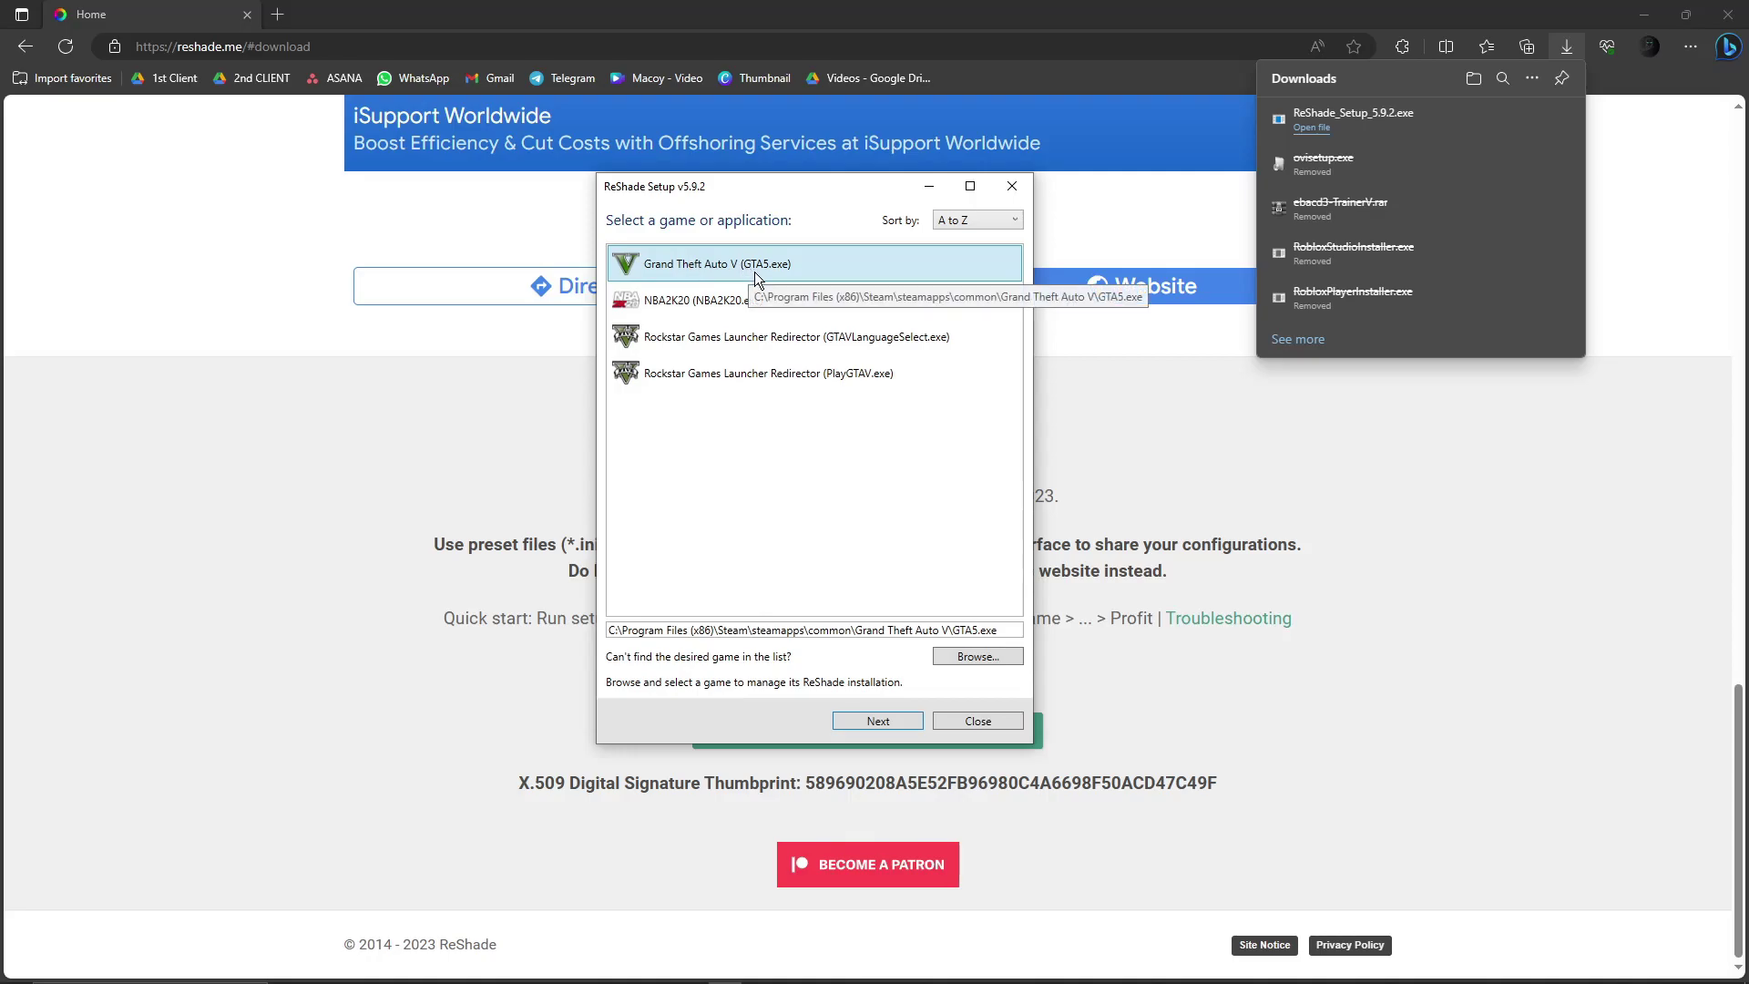
pyautogui.click(902, 729)
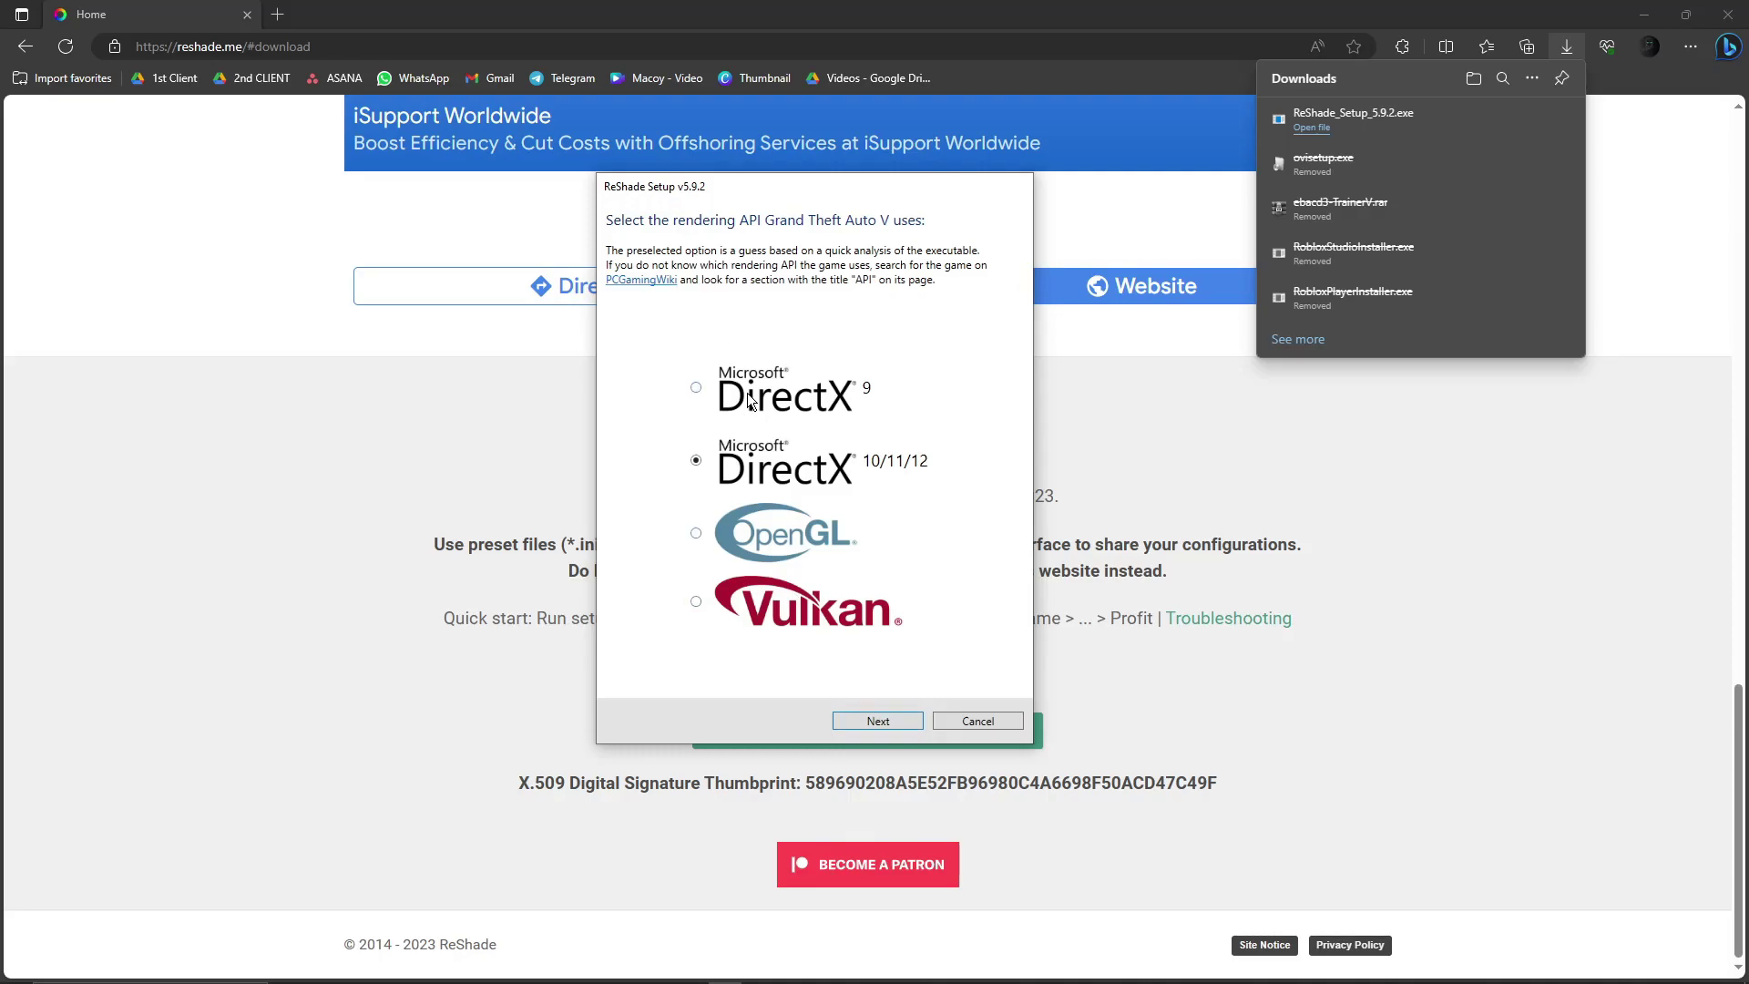
pyautogui.click(884, 724)
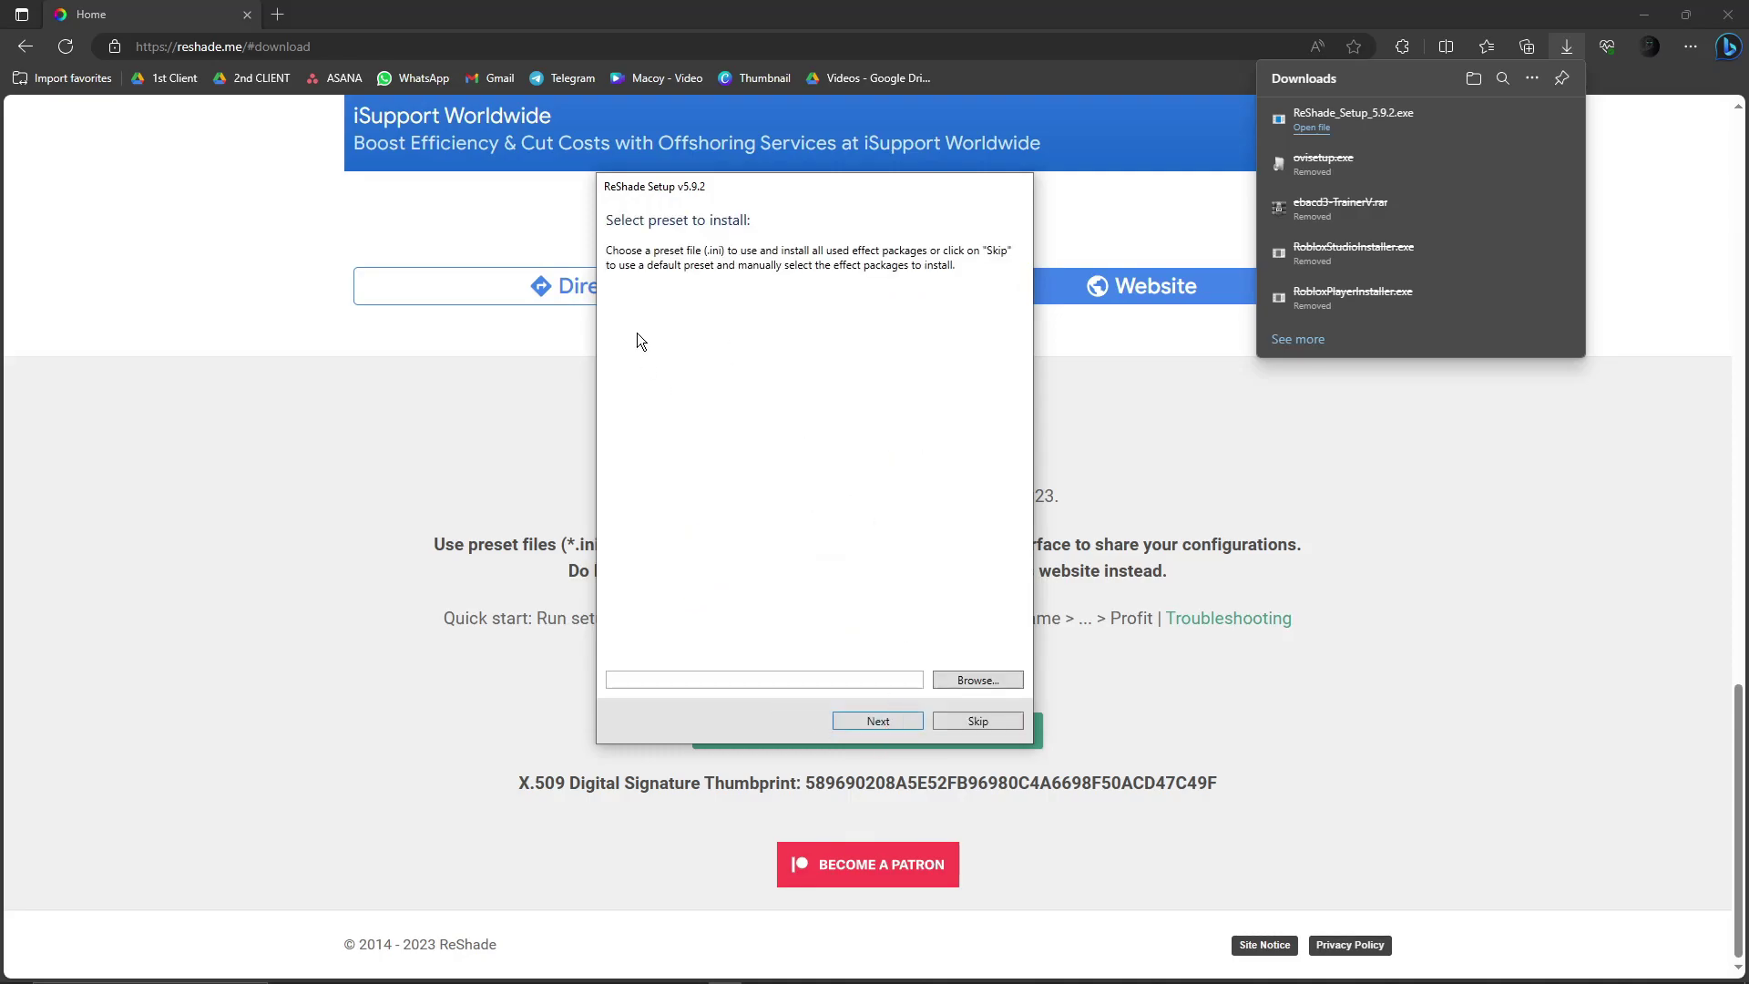
# Browse drives C: and RAMSTA SSD (D:) for a preset file, then cancel
pyautogui.click(978, 681)
pyautogui.click(685, 539)
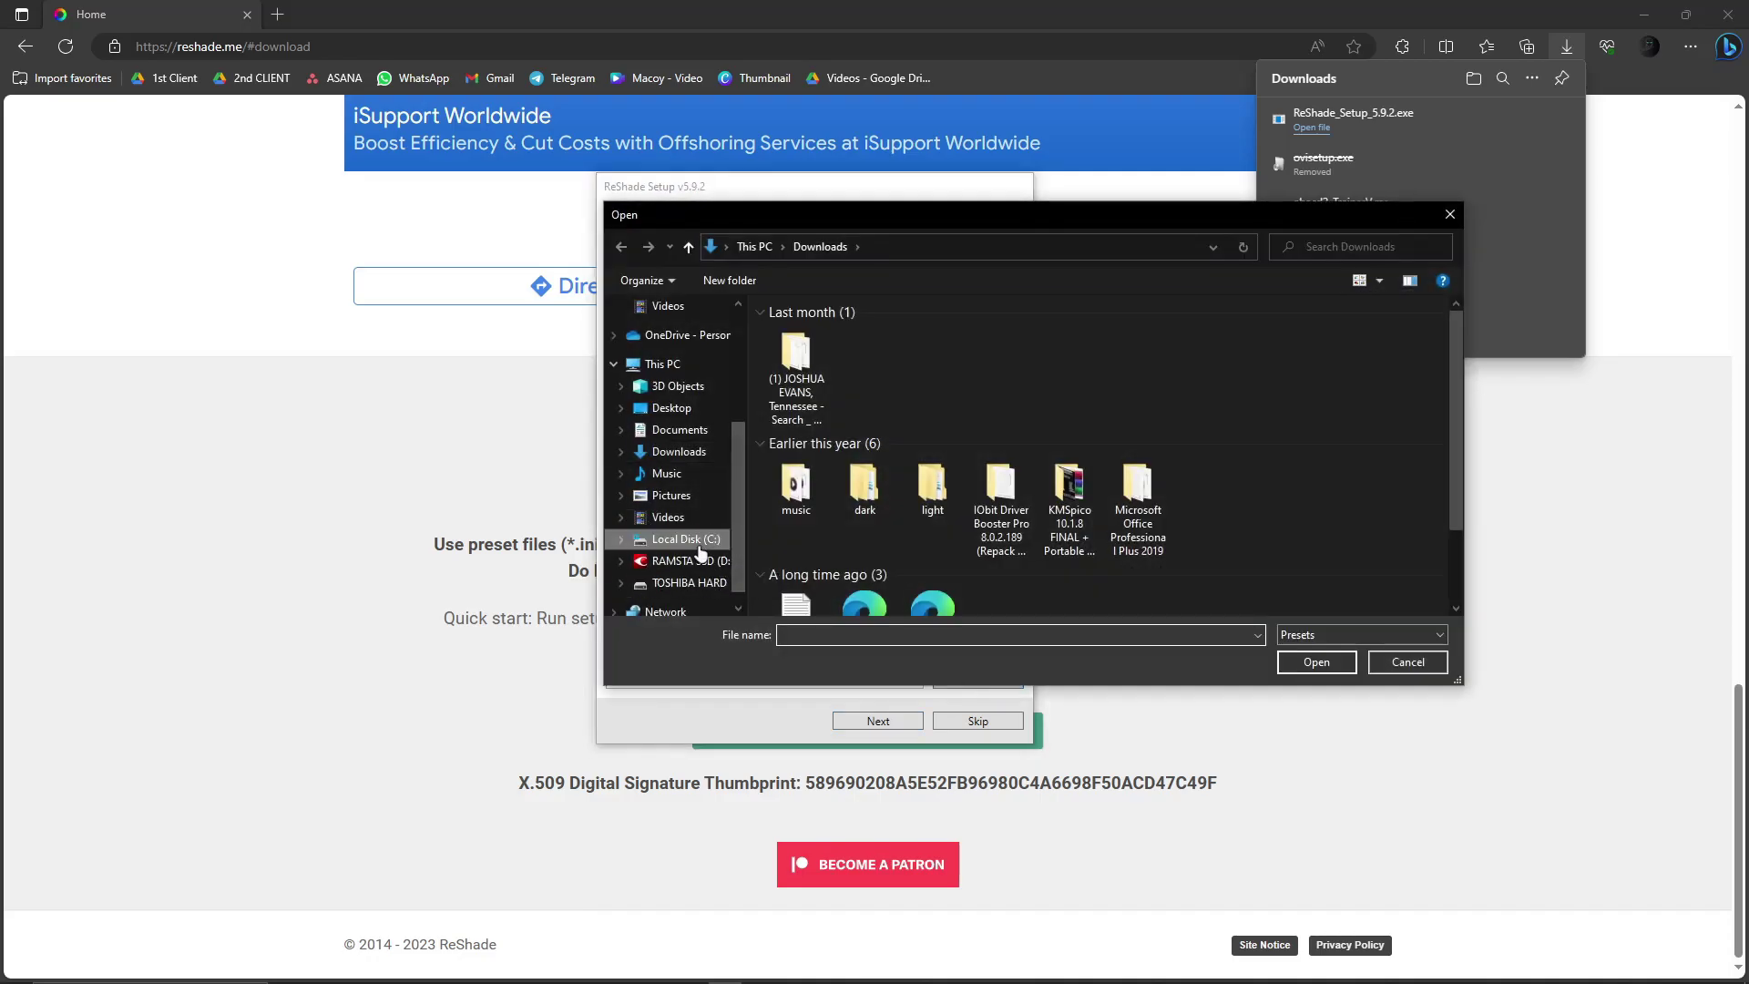
pyautogui.click(690, 560)
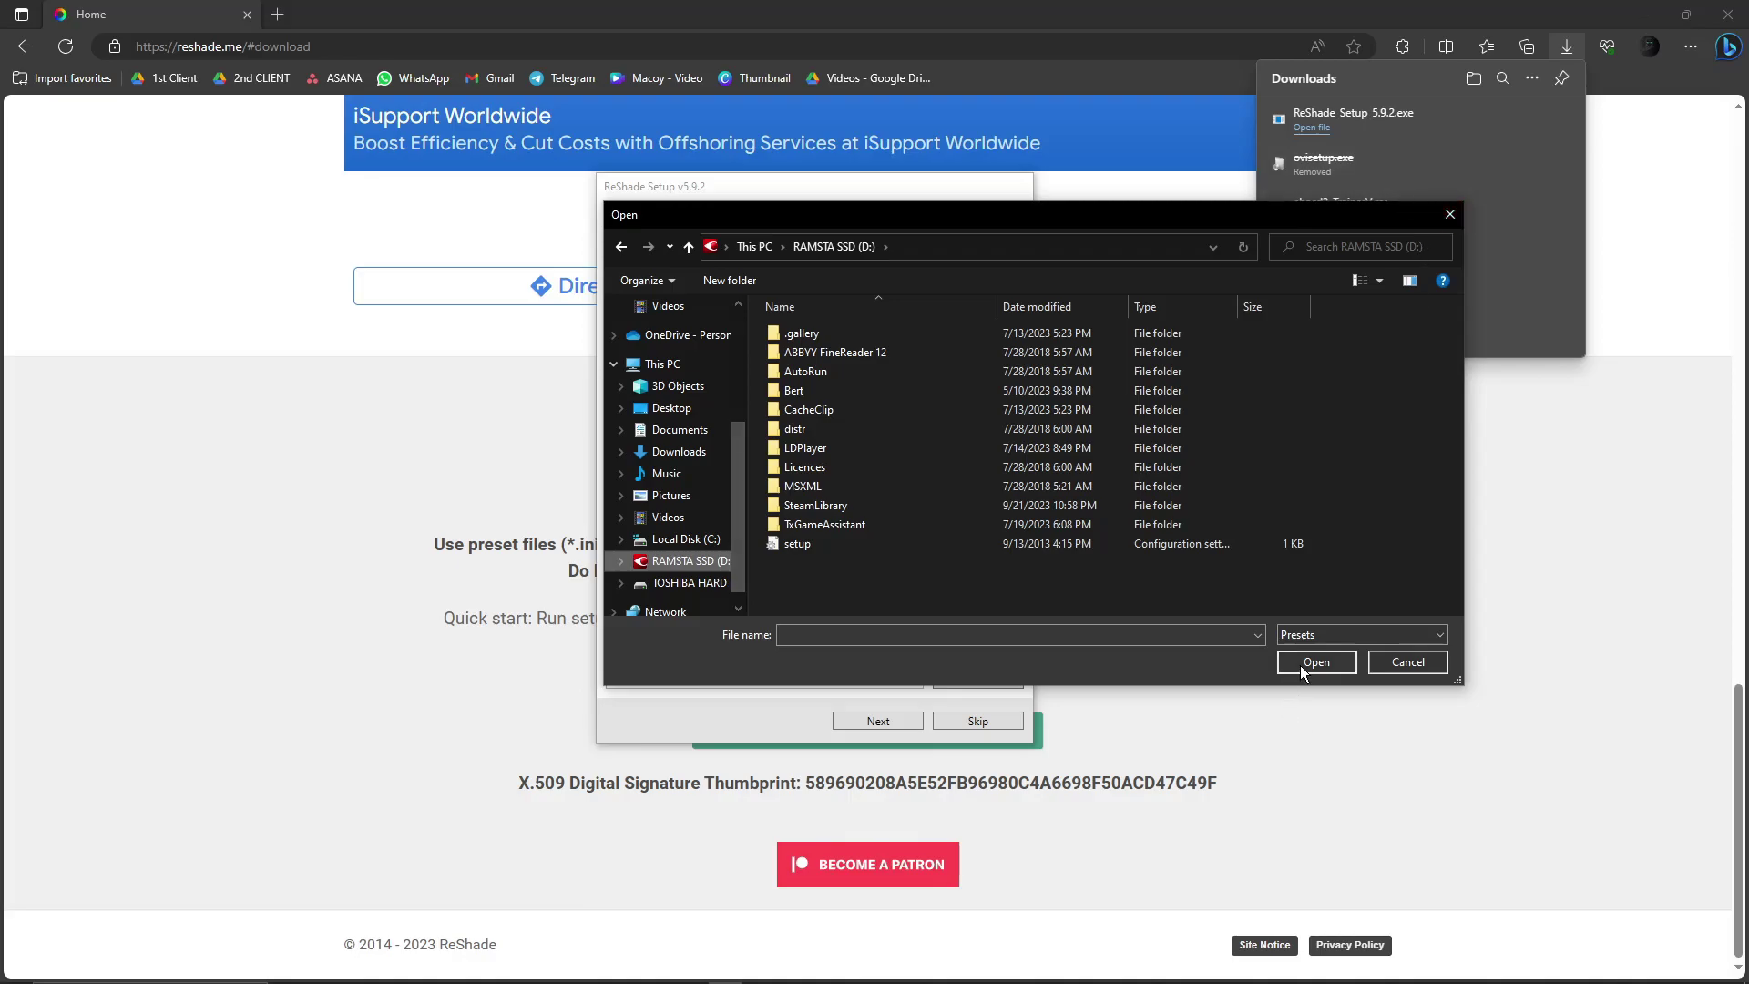
pyautogui.click(1403, 663)
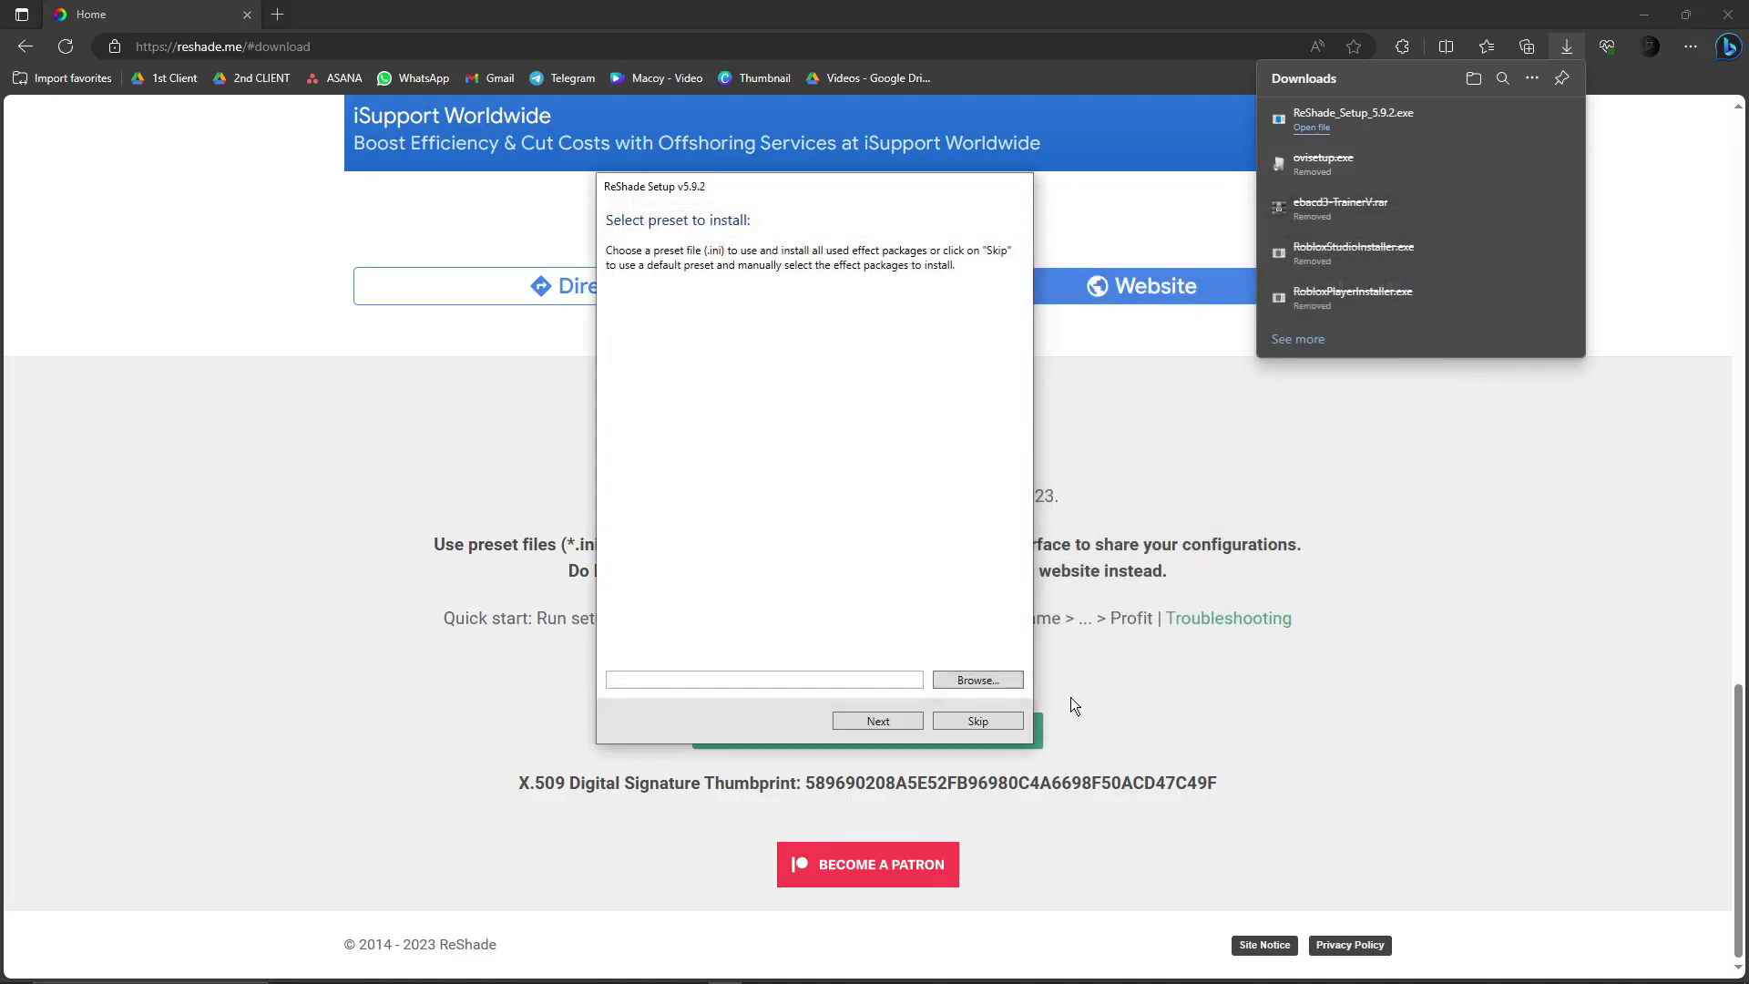
# Look in D:\Bert\1 for a preset, then cancel and skip the preset
pyautogui.click(992, 682)
pyautogui.click(690, 561)
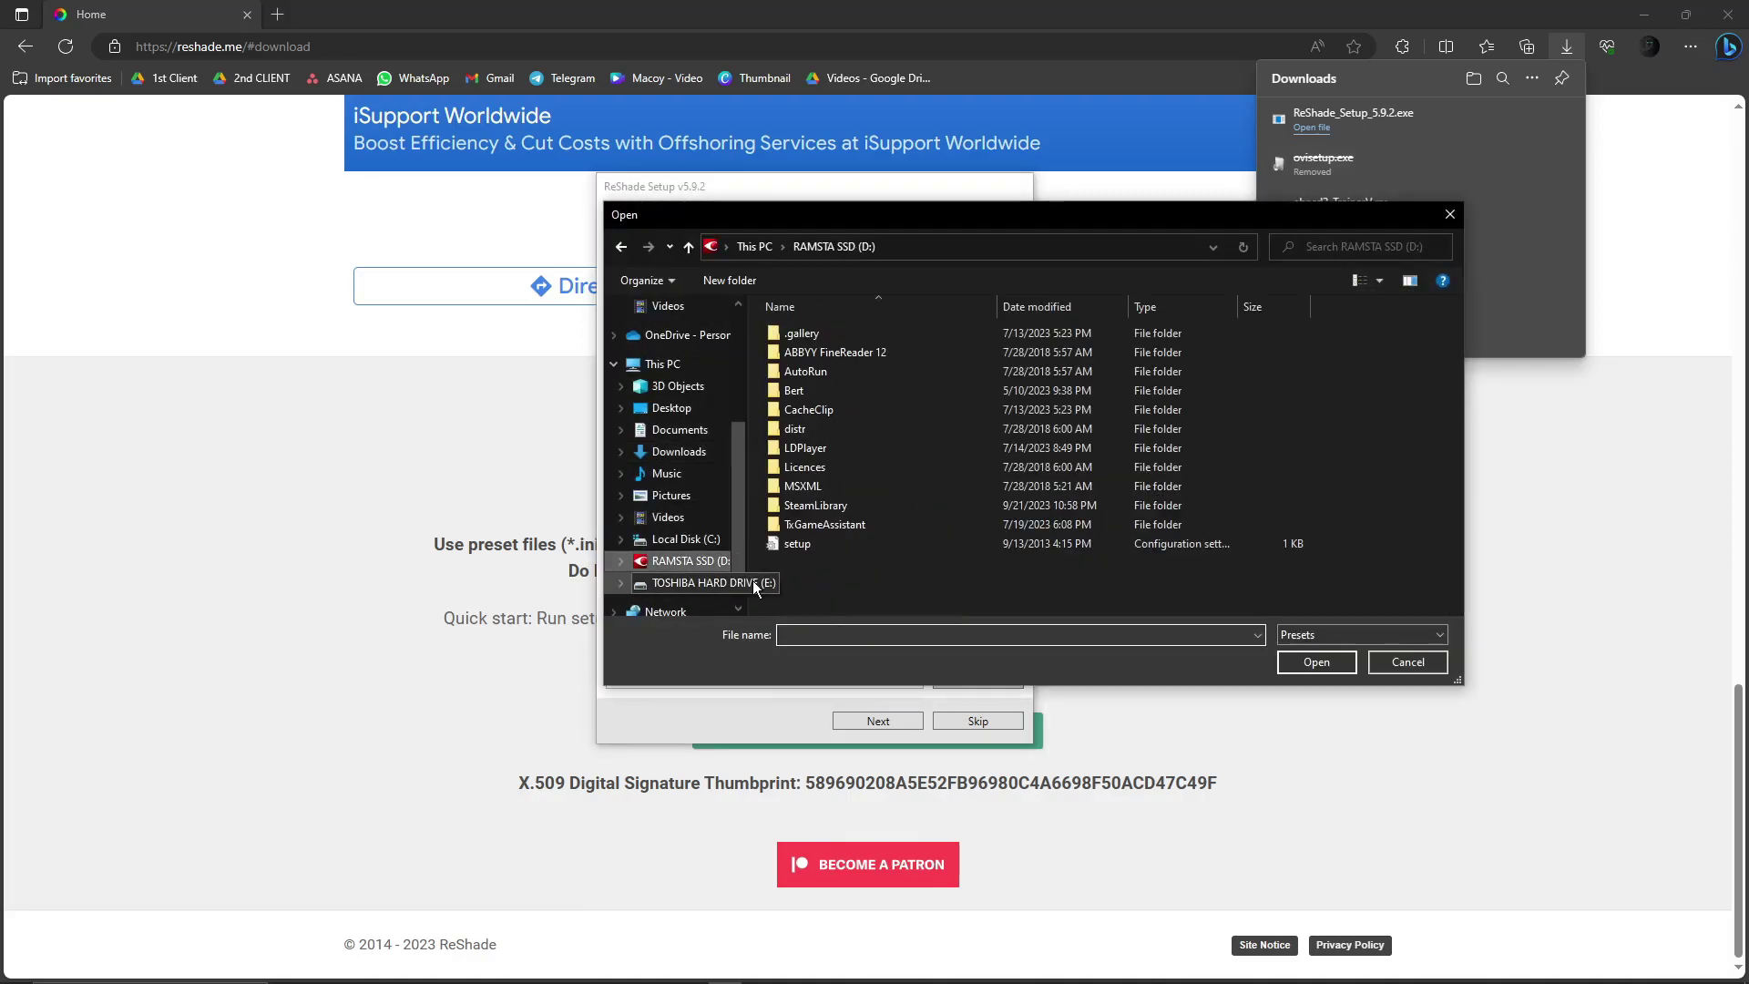
pyautogui.click(817, 390)
pyautogui.click(1318, 665)
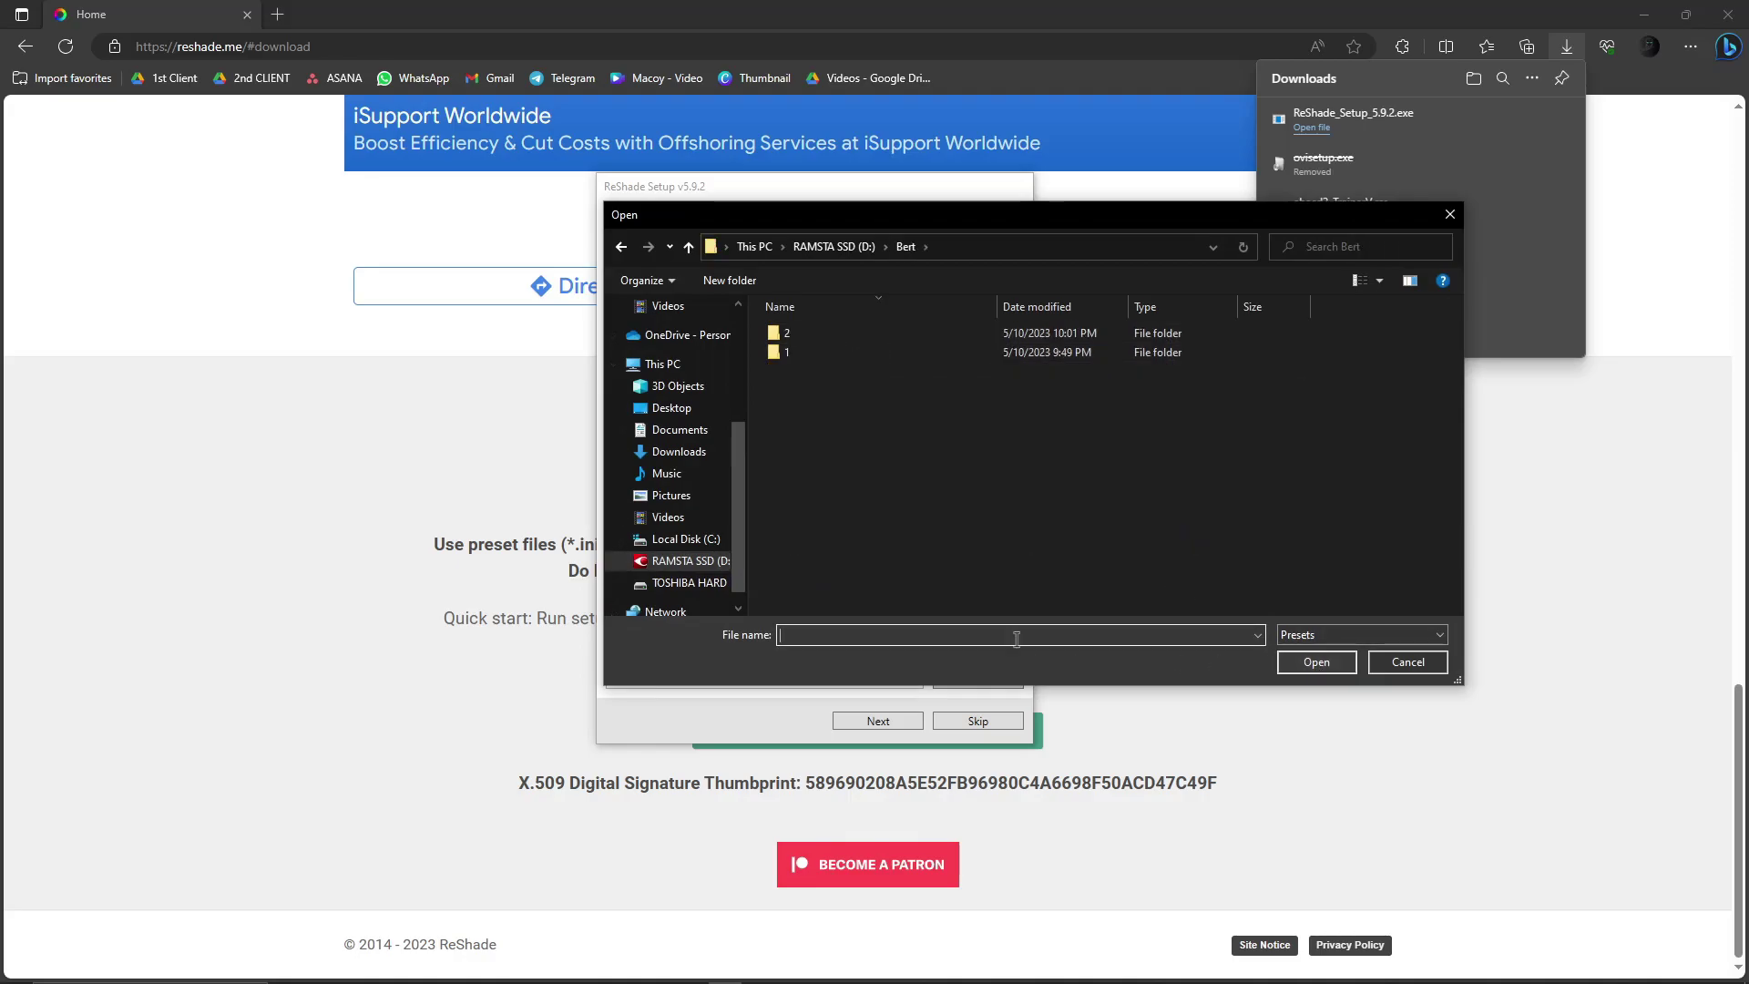
pyautogui.doubleClick(869, 352)
pyautogui.click(1450, 214)
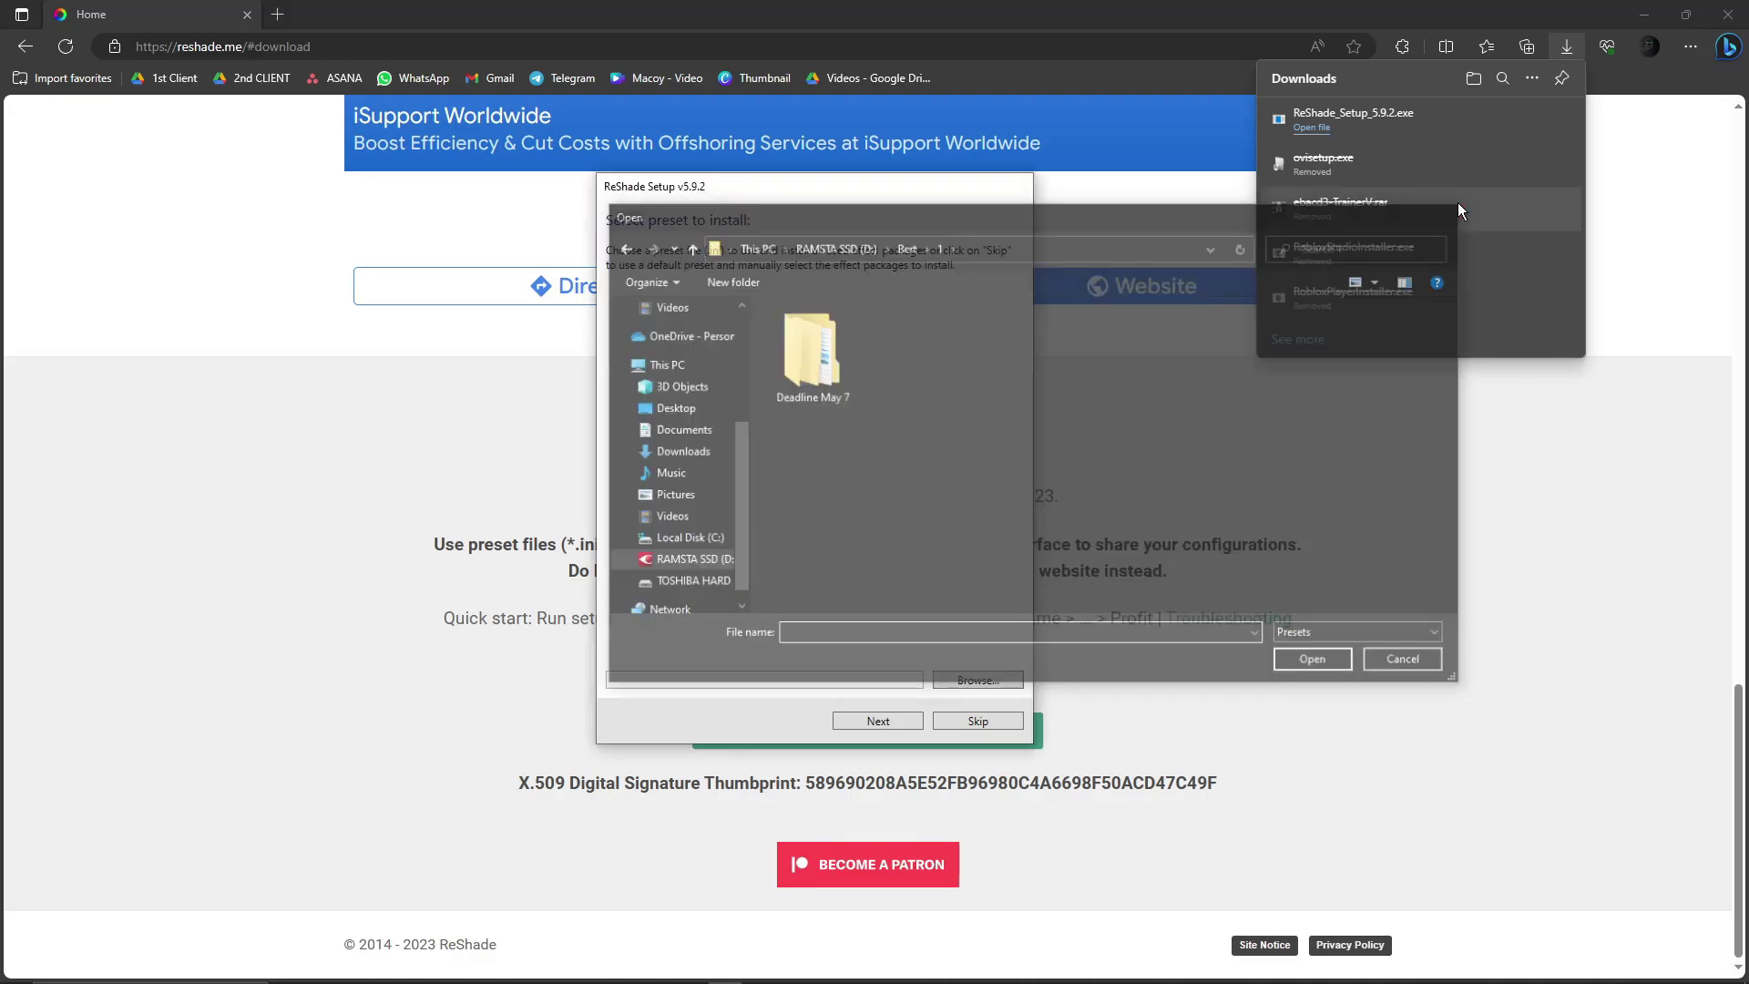
pyautogui.click(879, 720)
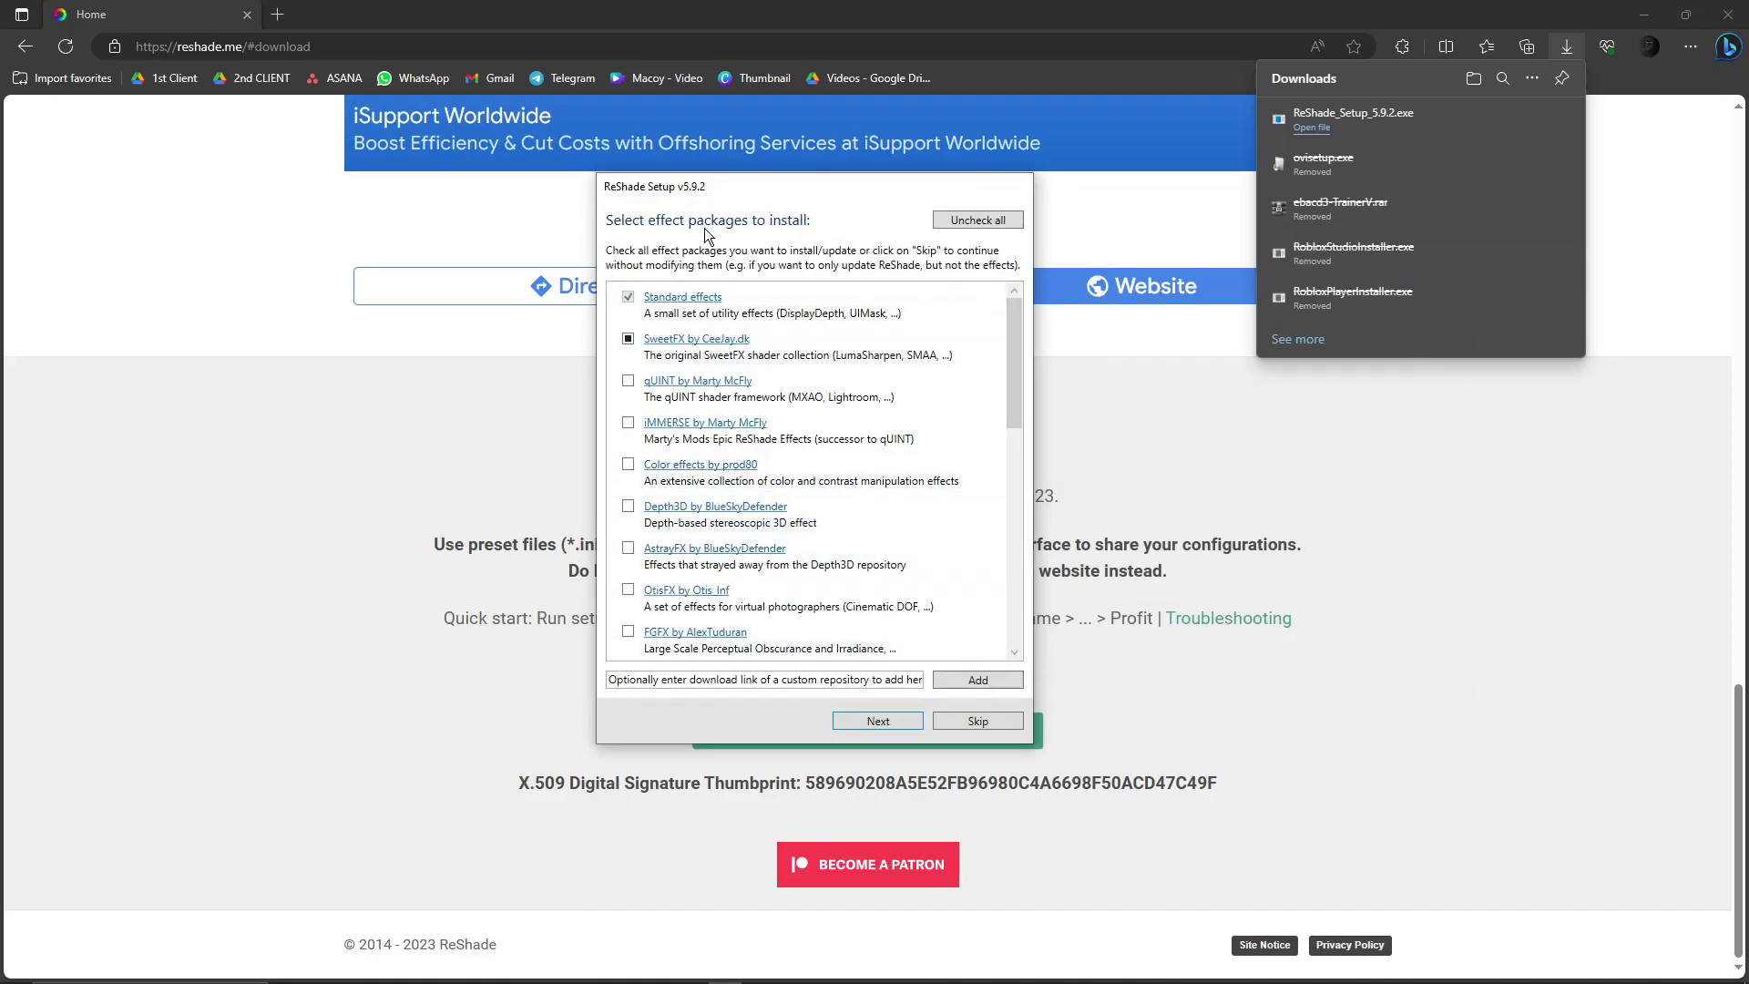
# Keep Standard effects and SweetFX by CeeJay.dk selected and download them
pyautogui.scroll(-10, 716, 383)
pyautogui.scroll(10, 697, 428)
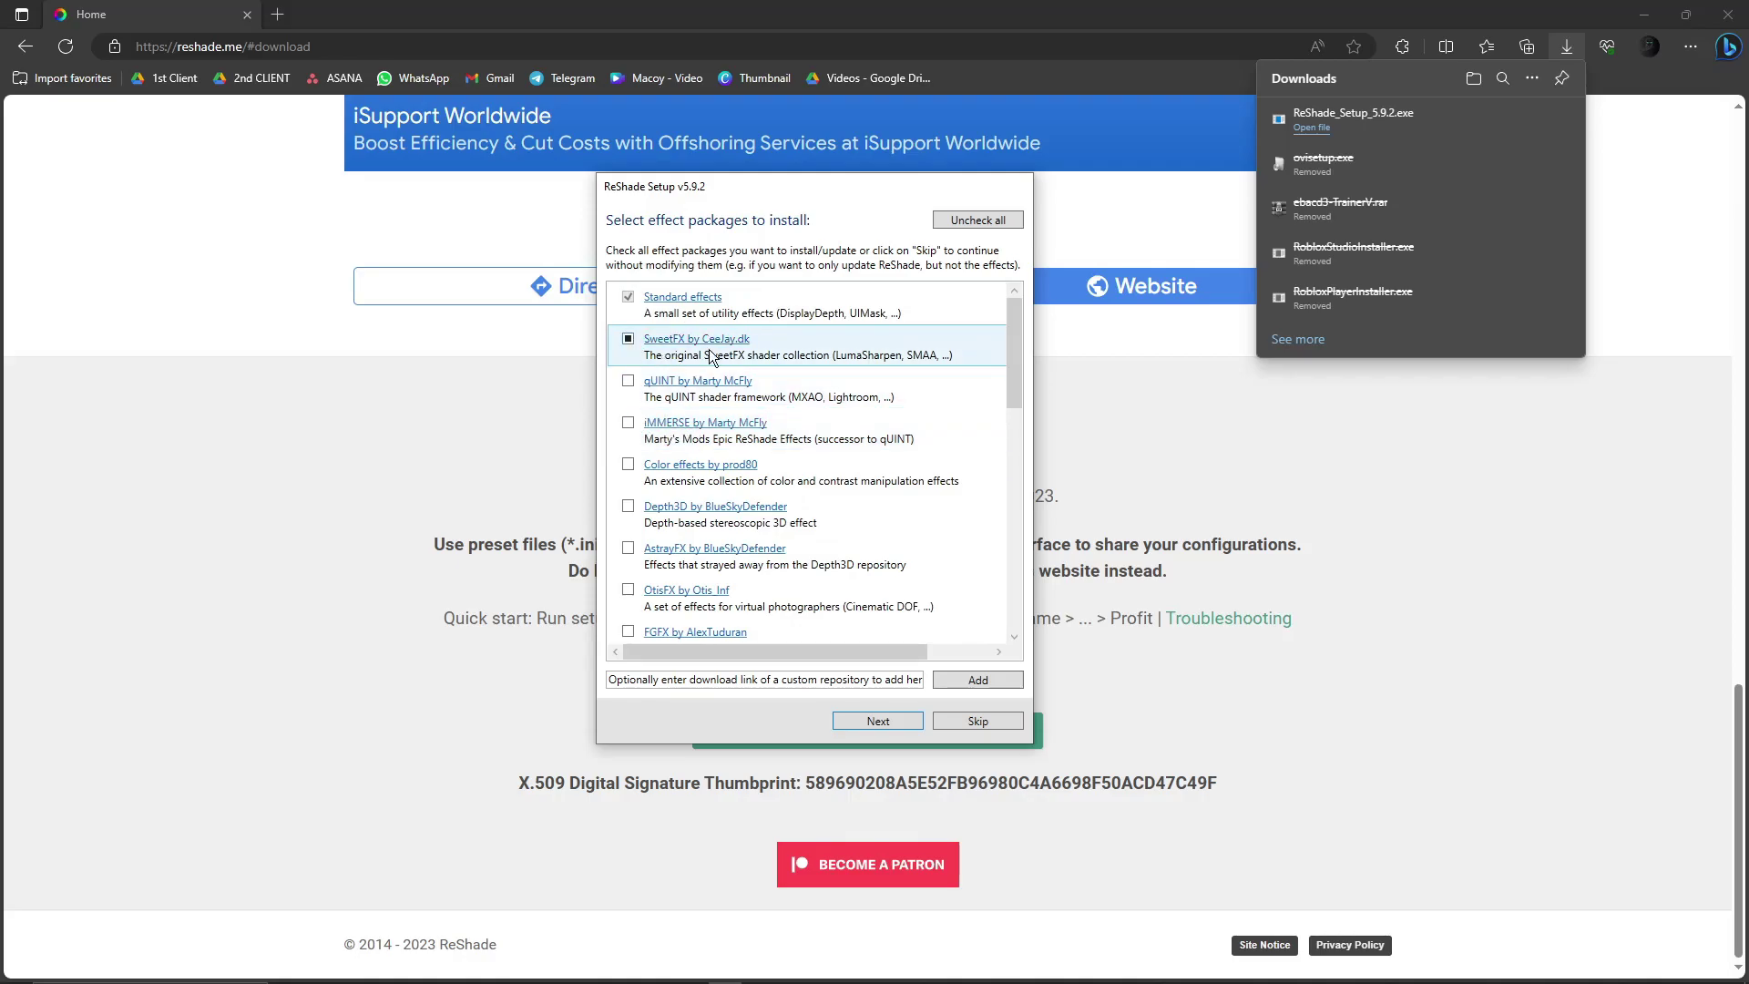
pyautogui.click(892, 719)
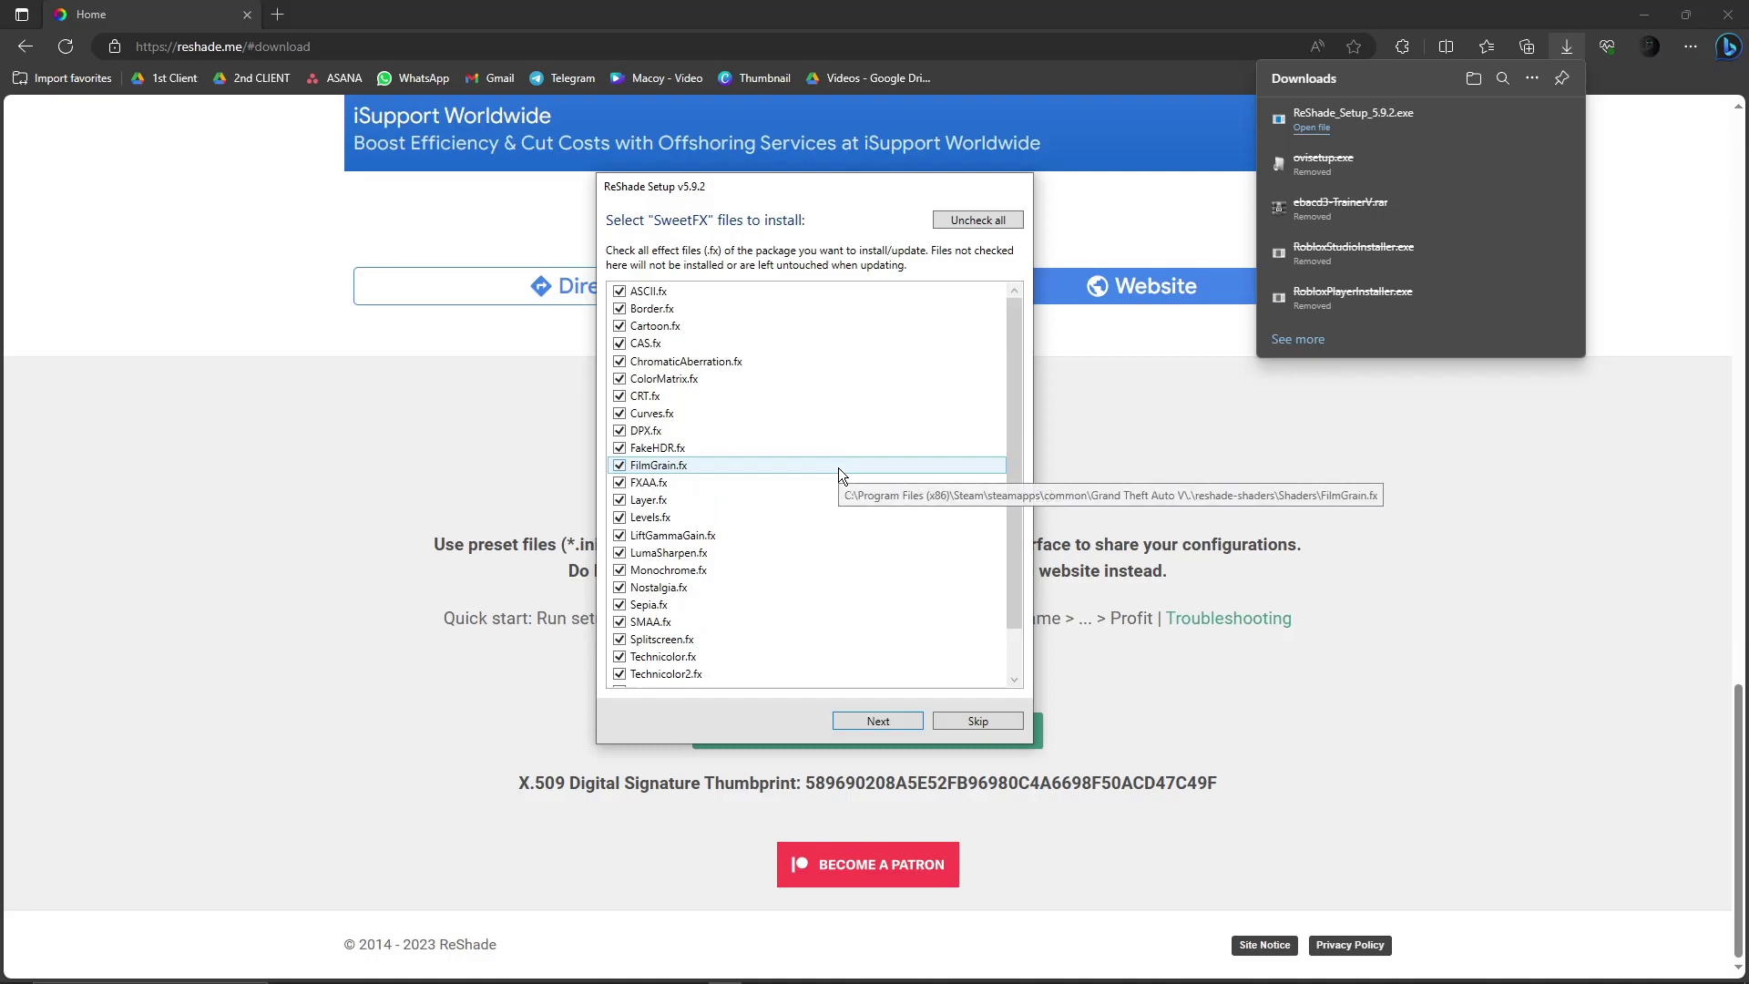
pyautogui.click(899, 720)
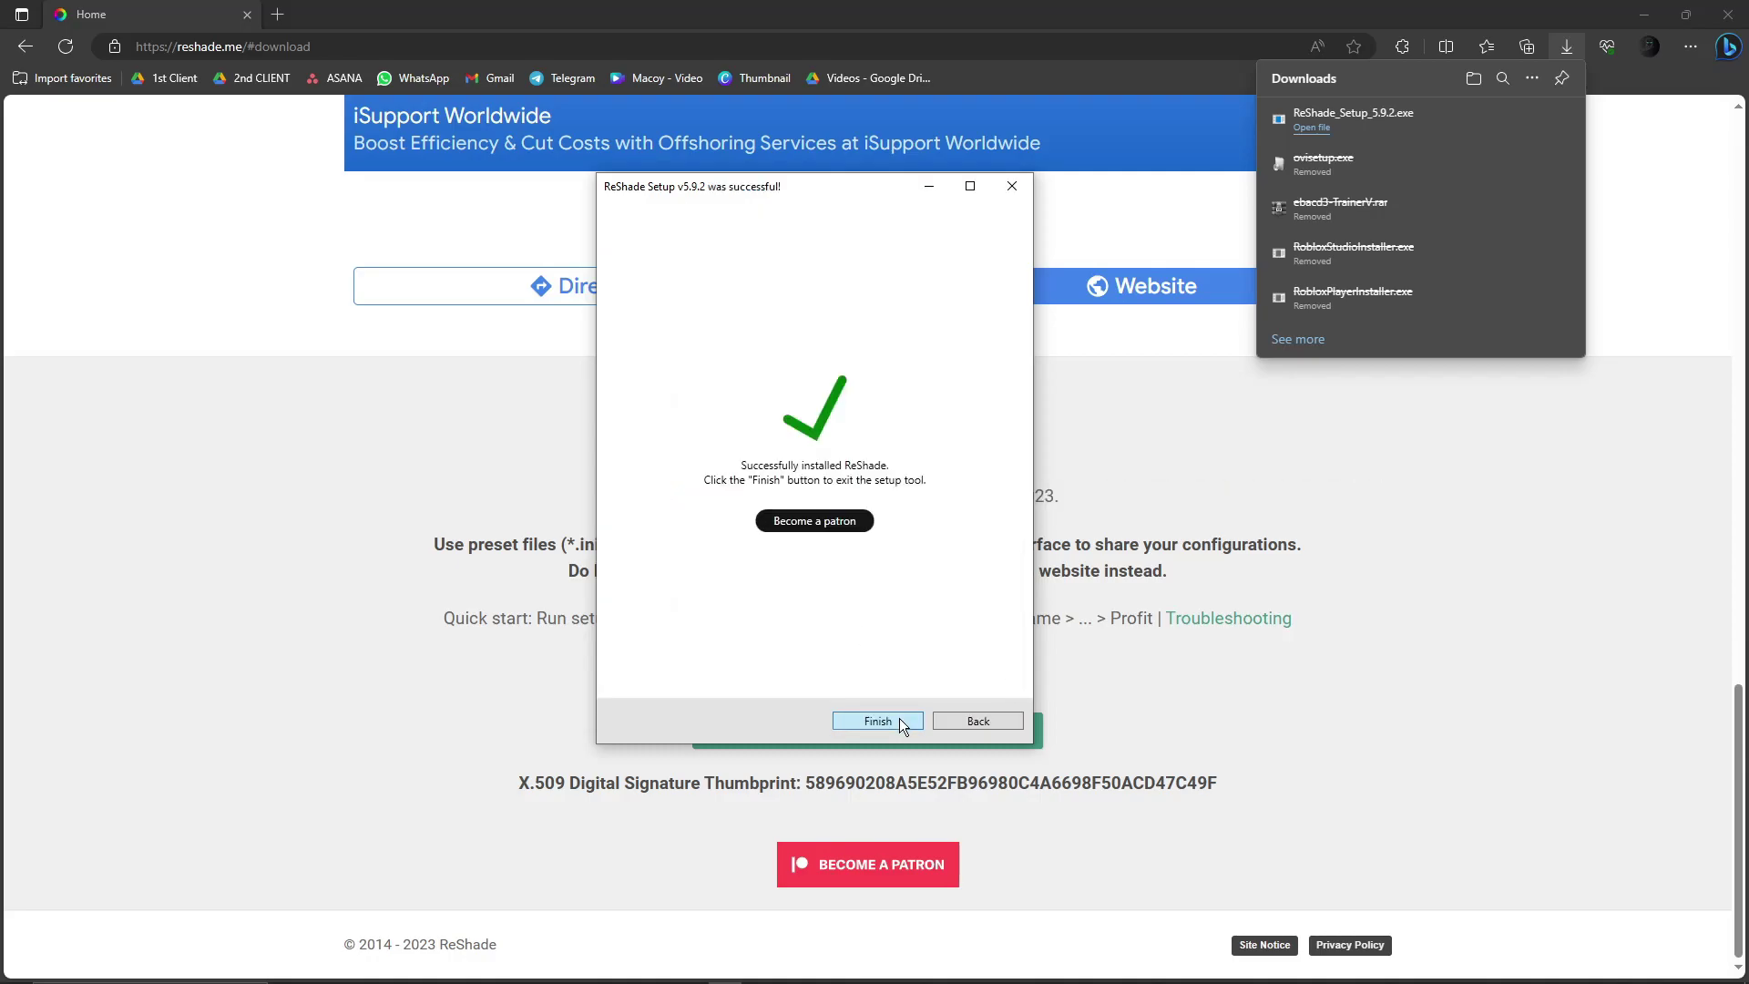